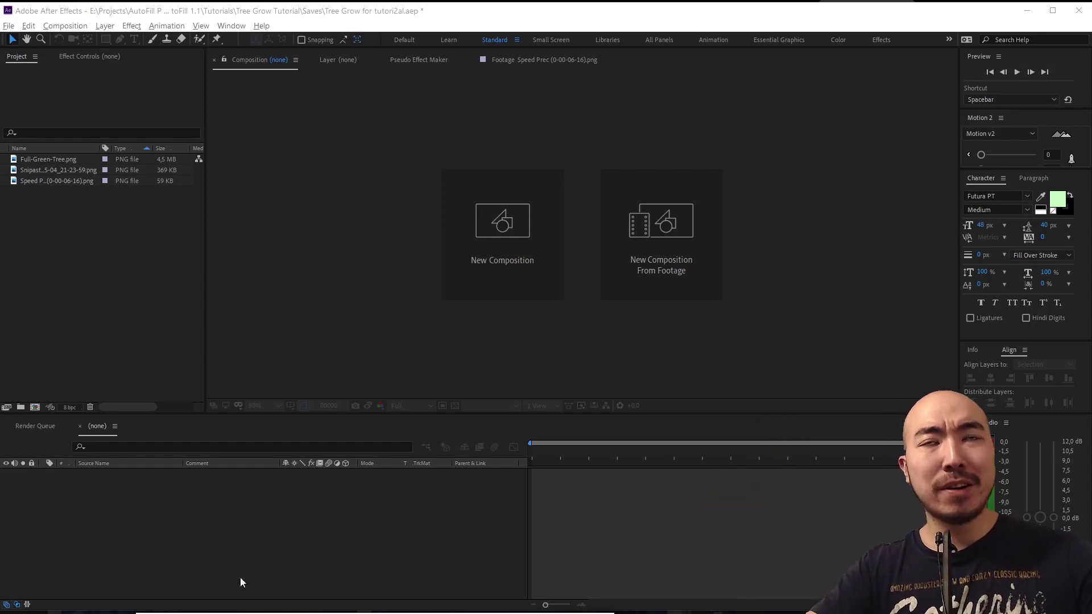
Preview the three tree images, then create Comp 1 at 1920×1080, 25 fps
{"action": "double_click", "coordinate": [61, 161]}
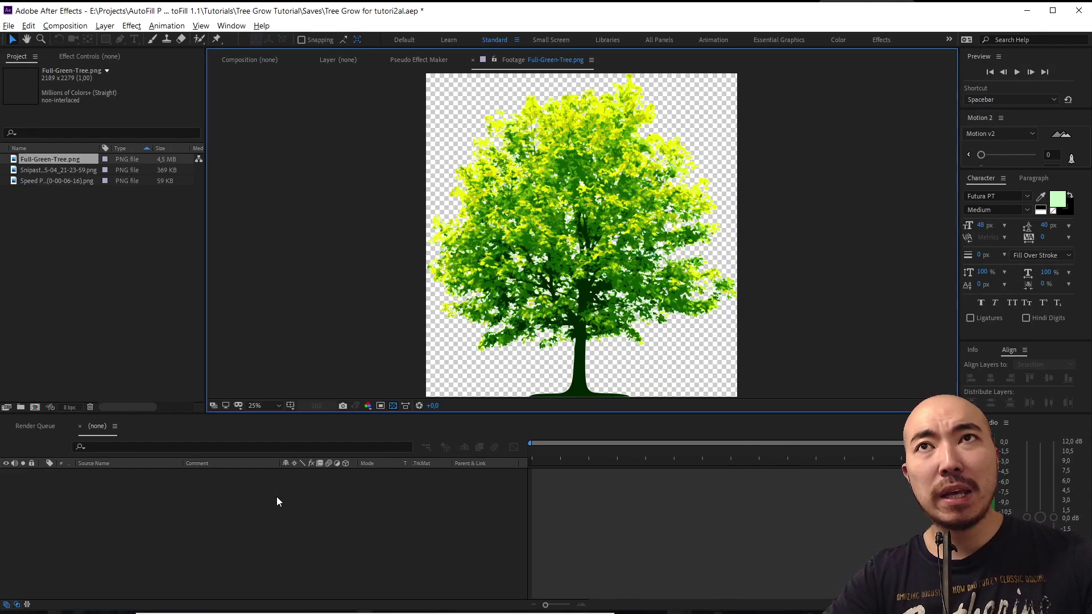
{"action": "double_click", "coordinate": [87, 170]}
{"action": "double_click", "coordinate": [81, 183]}
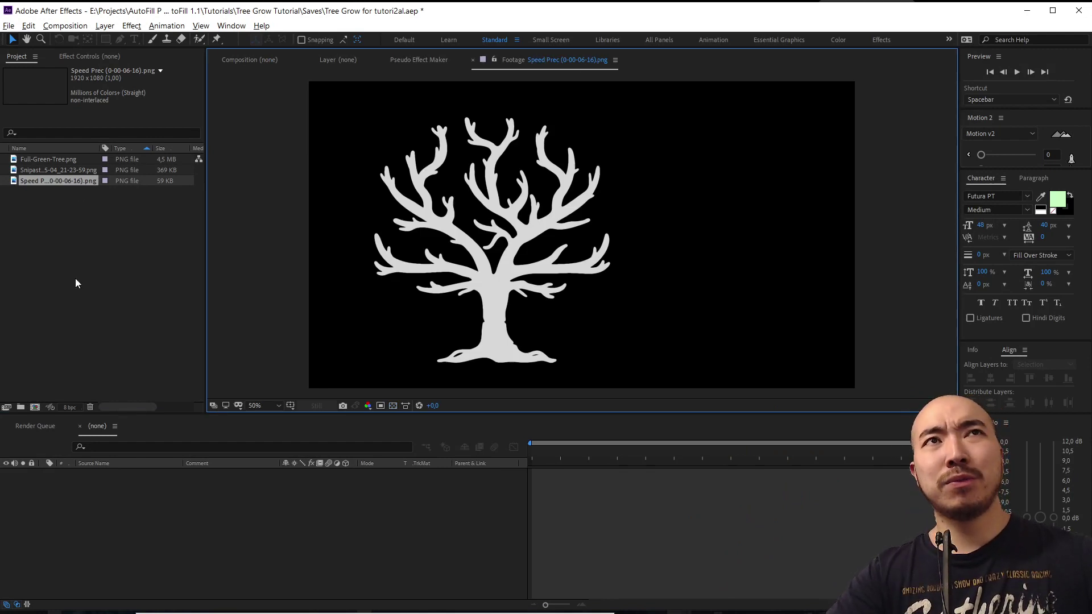
{"action": "left_click", "coordinate": [35, 407]}
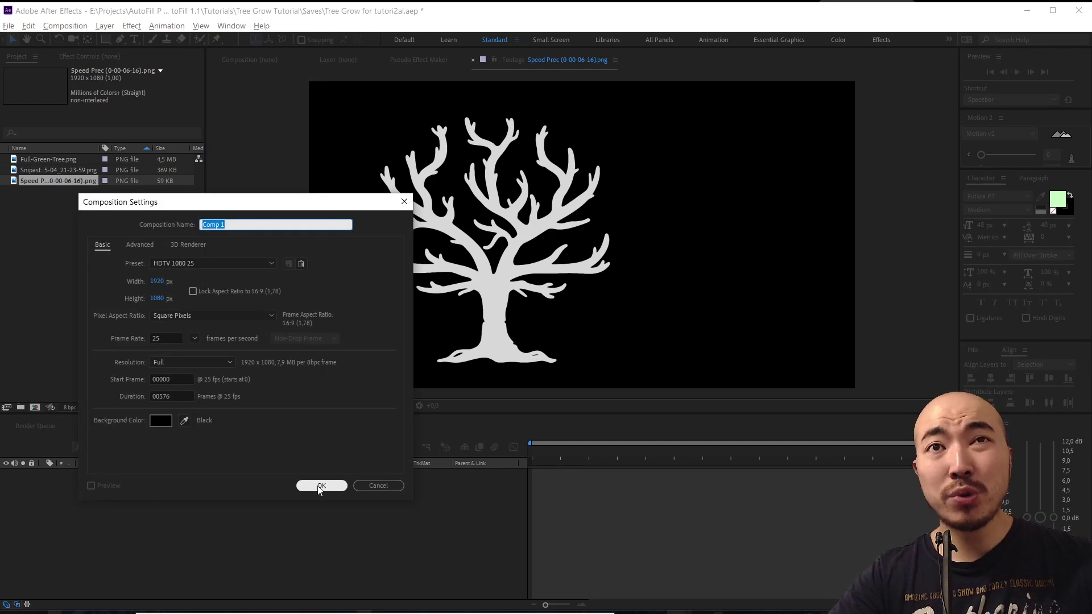
{"action": "left_click", "coordinate": [322, 487]}
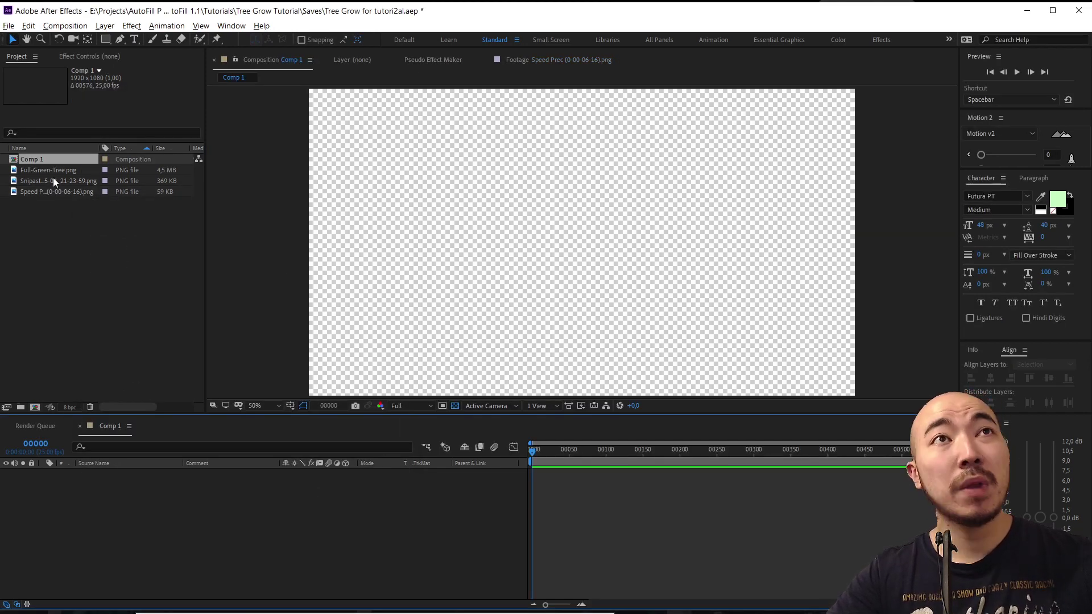
Add the Speed Prec bare-tree image as a layer and view it over black
{"action": "left_click_drag", "start_coordinate": [62, 192], "coordinate": [309, 514]}
{"action": "key", "text": "Caps_Lock"}
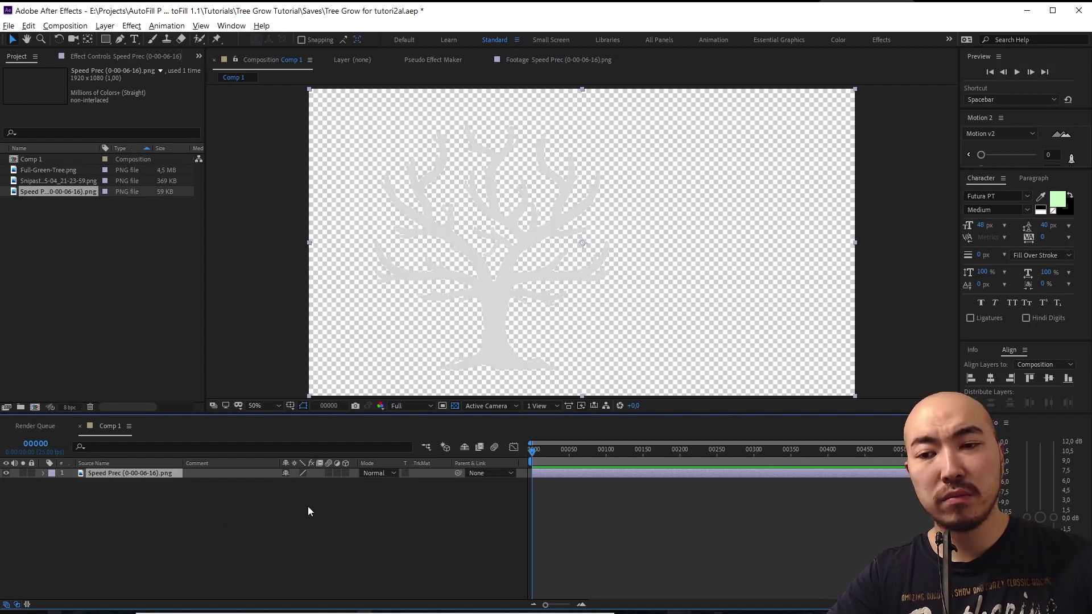
{"action": "left_click", "coordinate": [455, 406]}
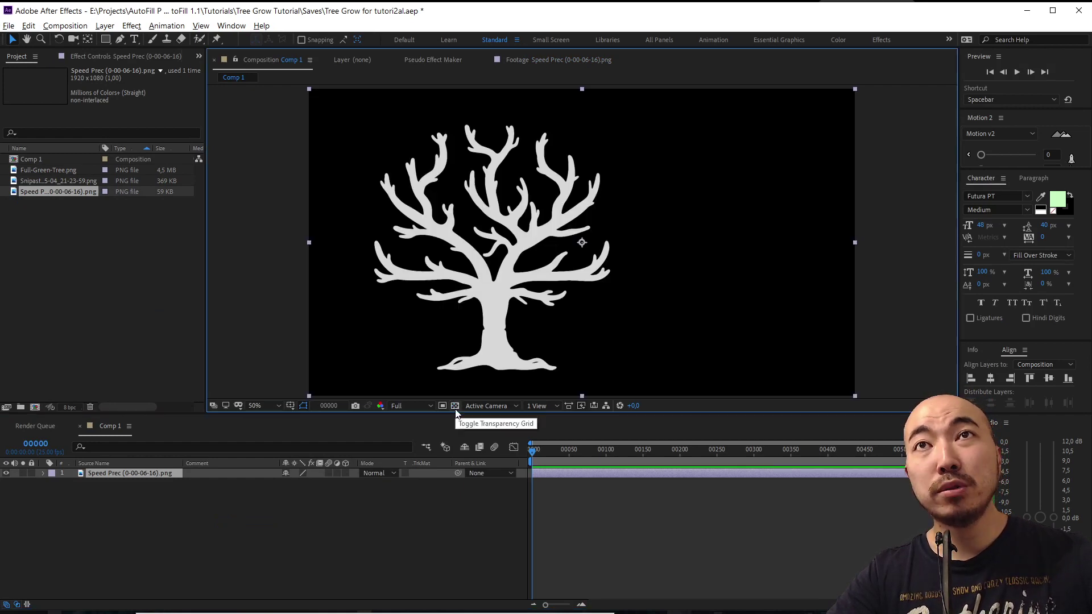
{"action": "left_click", "coordinate": [155, 474]}
{"action": "left_click", "coordinate": [114, 56]}
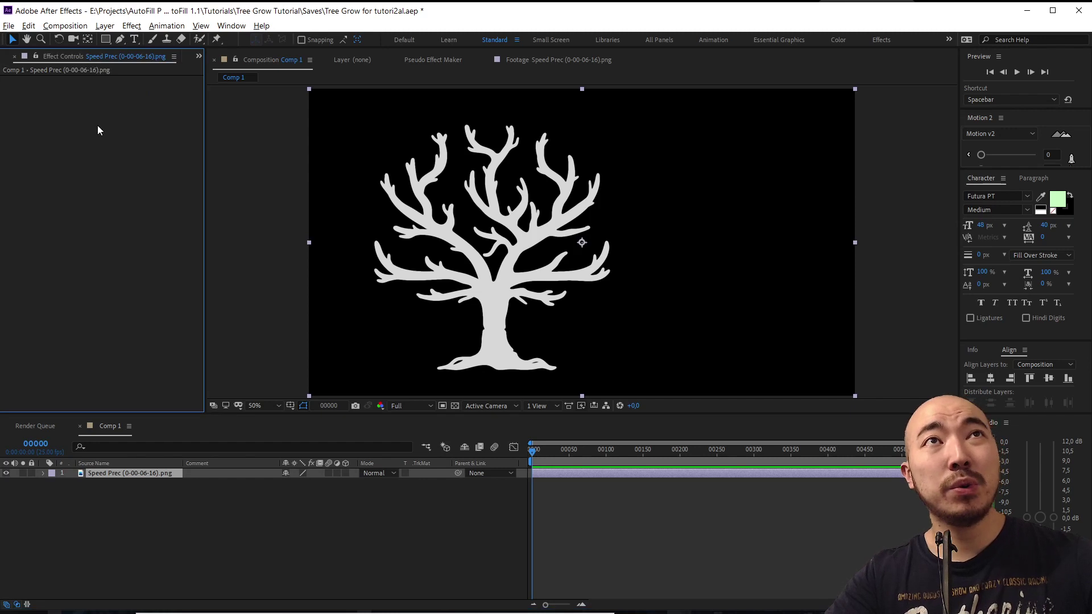
Apply Plugin Everything AutoFill to the tree, with its growth point at the trunk base (658, 992)
{"action": "right_click", "coordinate": [84, 144]}
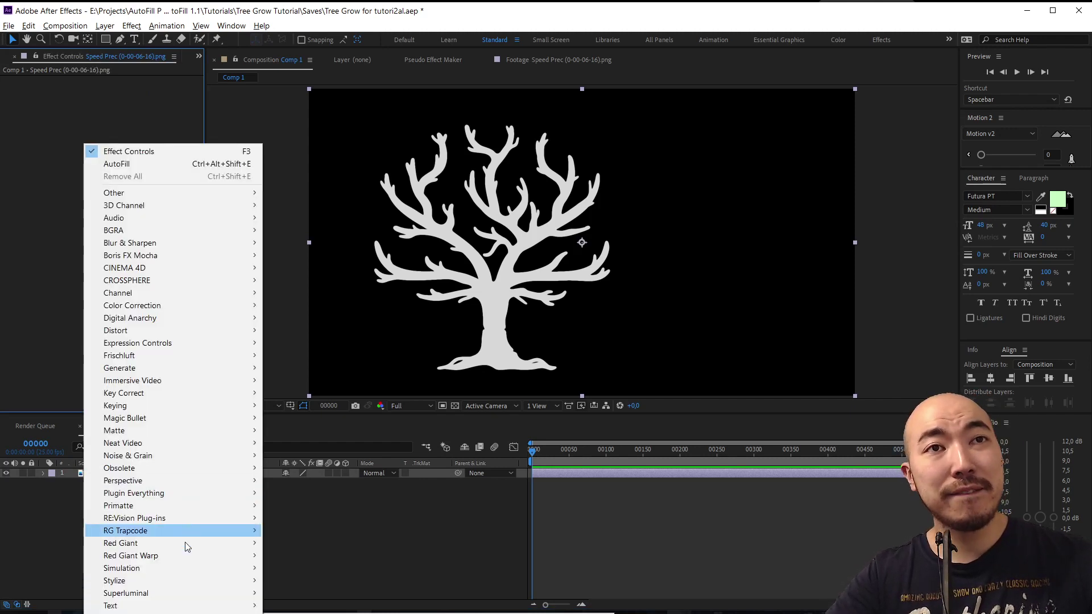
{"action": "mouse_move", "coordinate": [250, 493]}
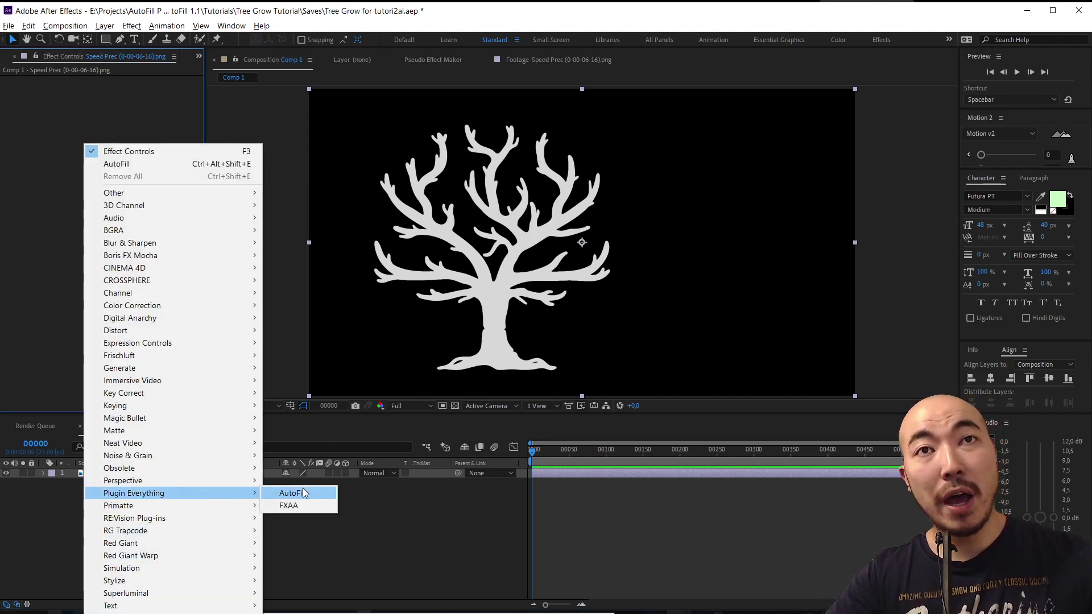
{"action": "left_click", "coordinate": [296, 493]}
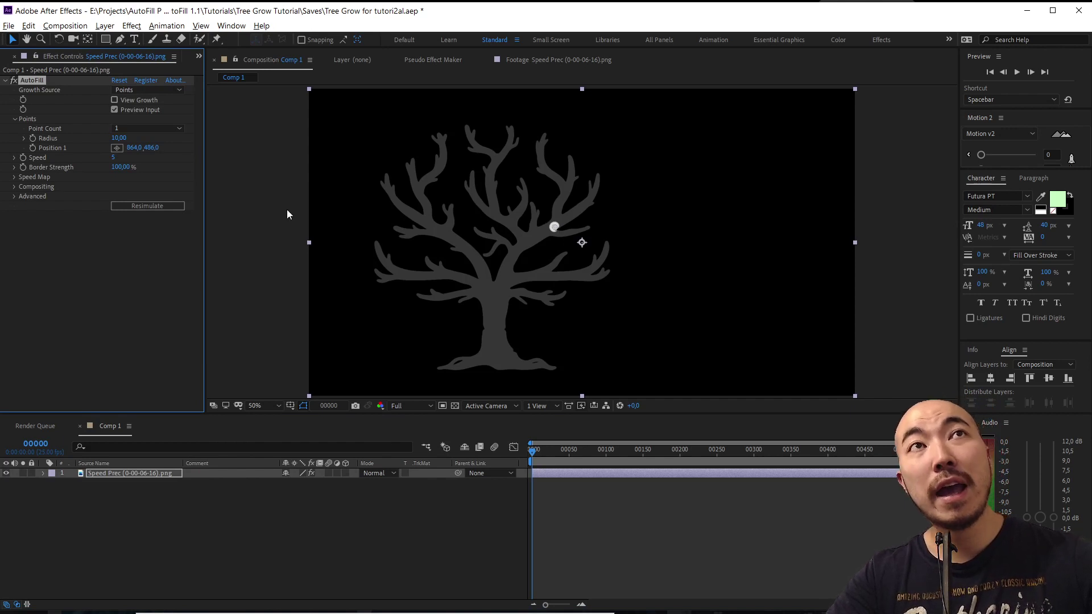
{"action": "left_click", "coordinate": [132, 289]}
{"action": "left_click", "coordinate": [31, 81]}
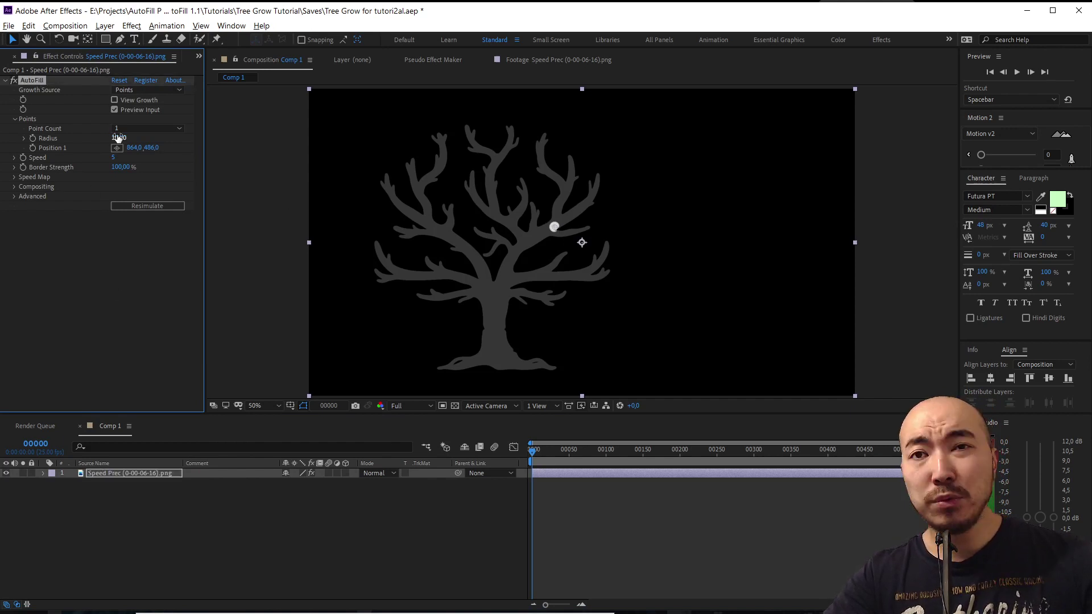
{"action": "left_click_drag", "start_coordinate": [553, 226], "coordinate": [496, 362]}
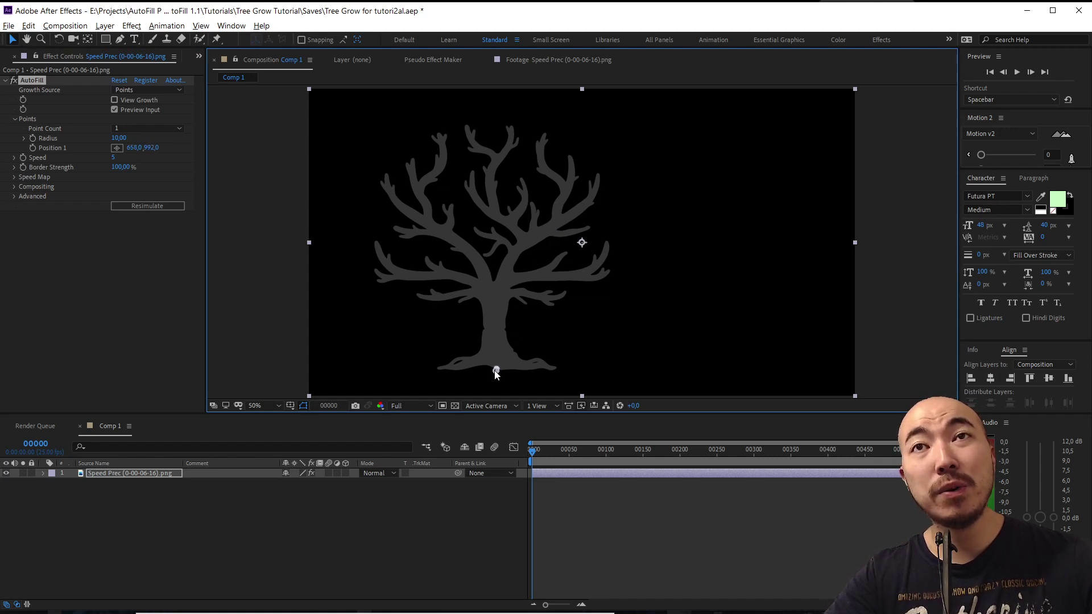
Turn off Preview Input and replay the white fill growing from the first frame
{"action": "key", "text": "space"}
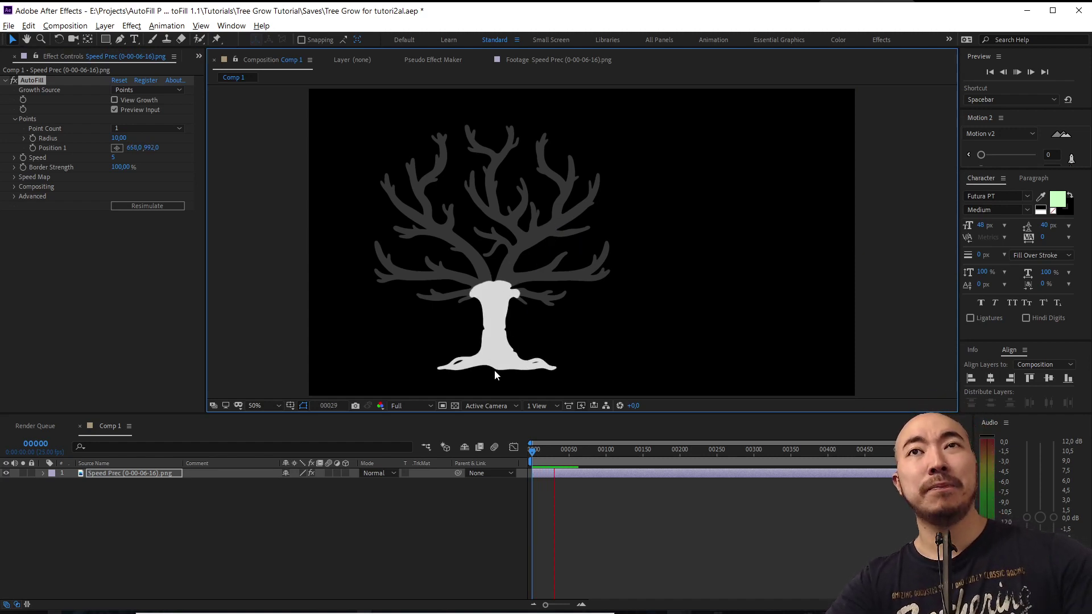
{"action": "key", "text": "space"}
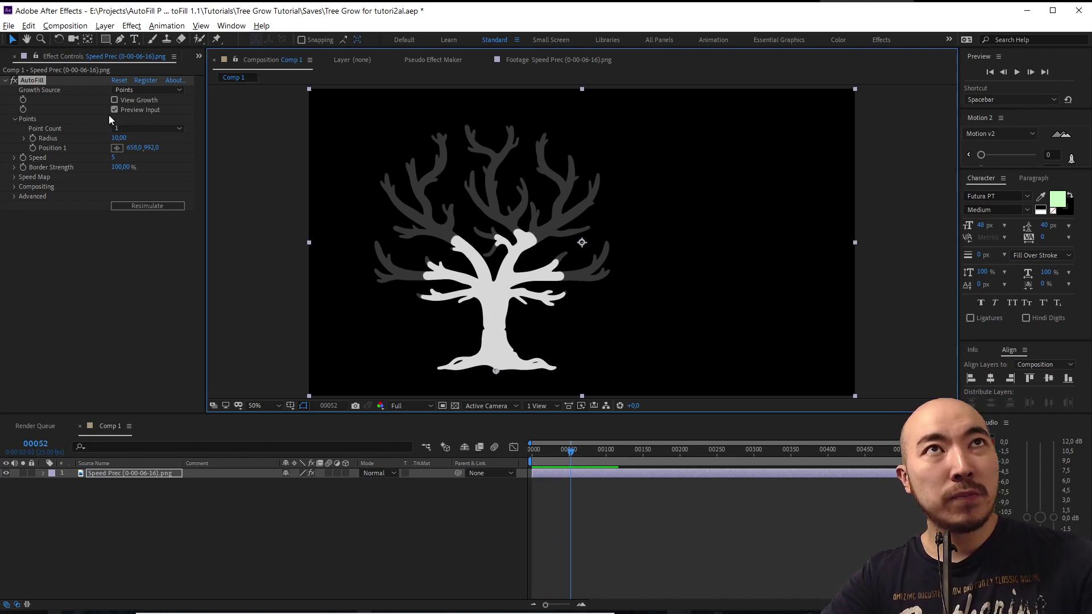
{"action": "left_click", "coordinate": [116, 110]}
{"action": "left_click_drag", "start_coordinate": [545, 456], "coordinate": [468, 452]}
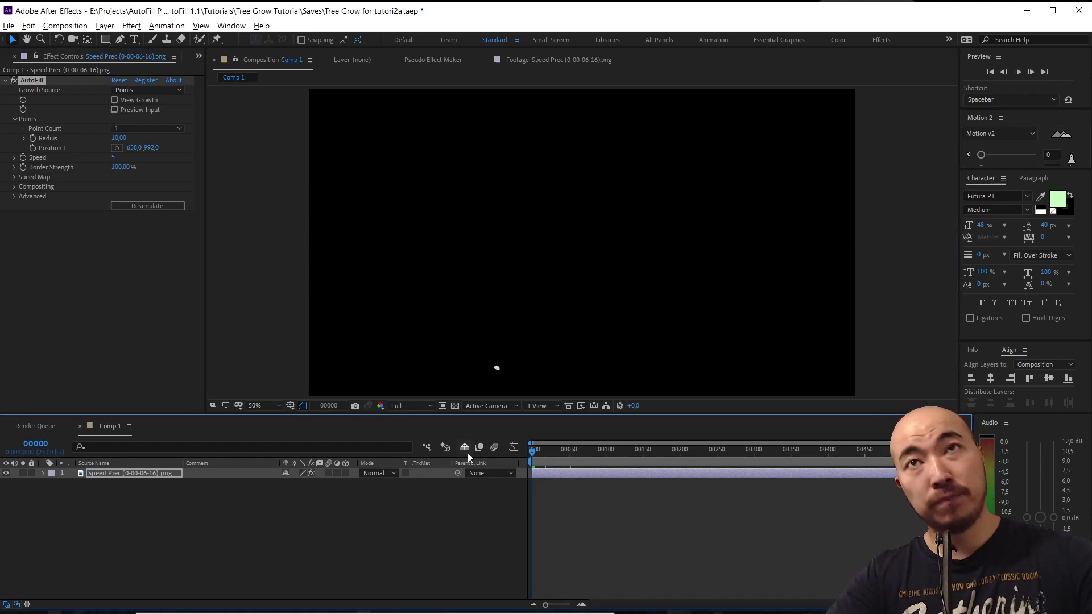
{"action": "key", "text": "space"}
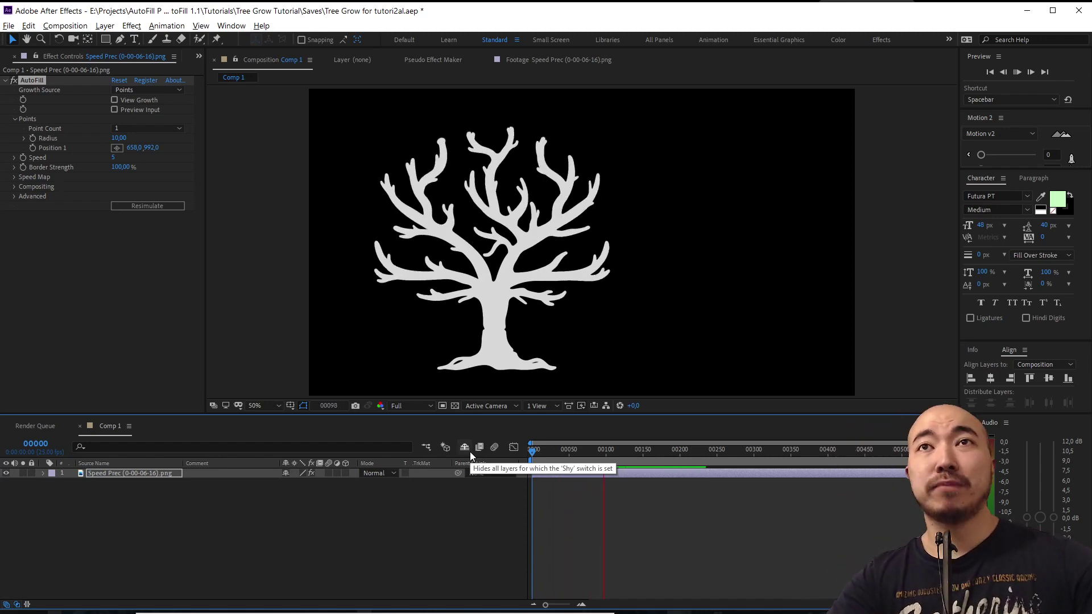
{"action": "key", "text": "space"}
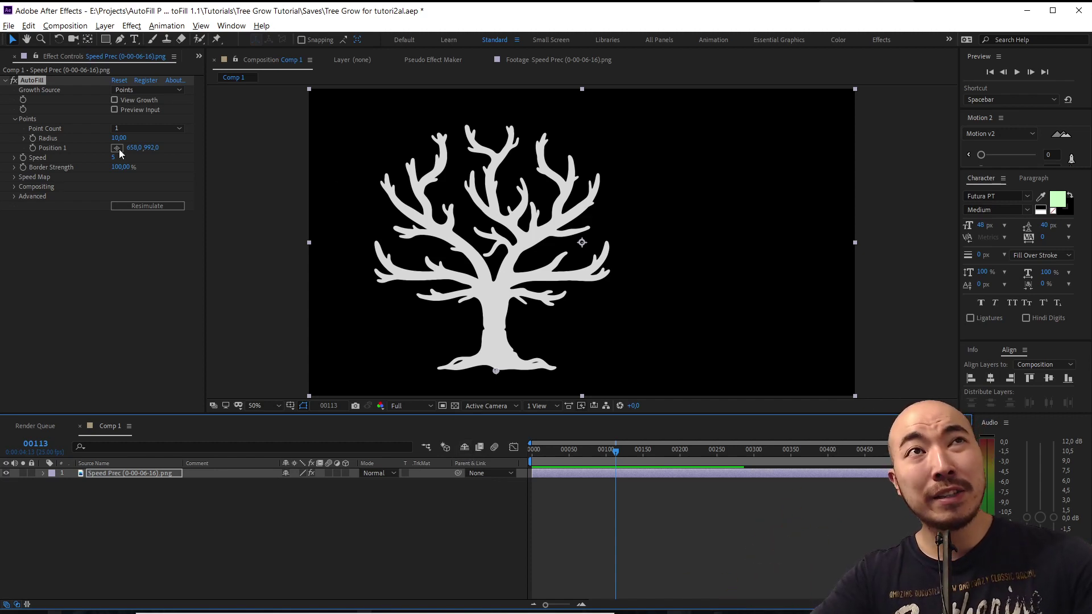
Set the AutoFill speed map to Map Erode 5.8 and Map Softness 41.4, then hide the map view
{"action": "left_click", "coordinate": [14, 177]}
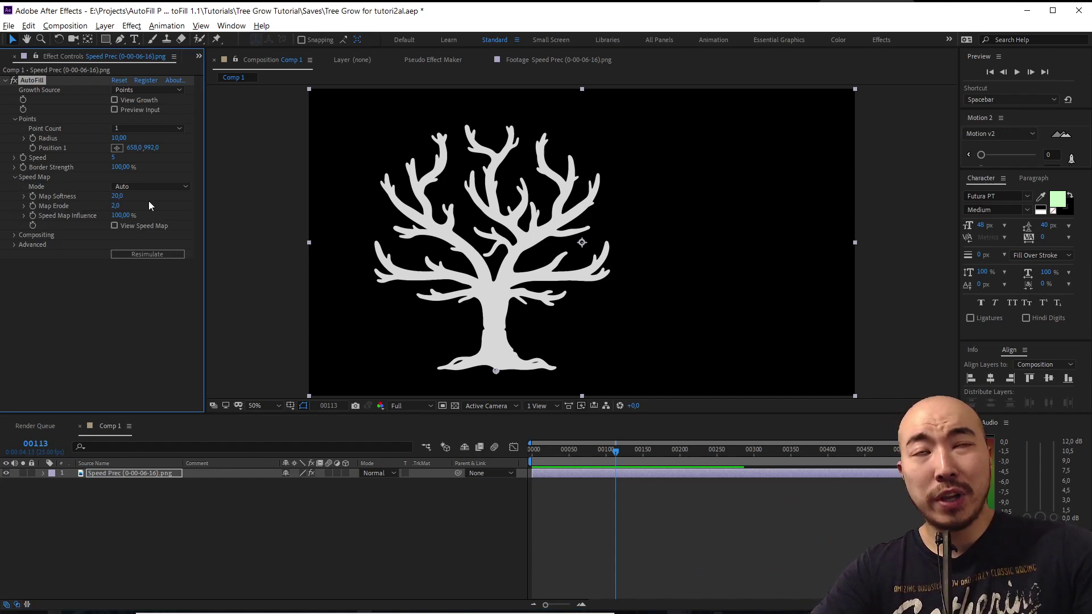
{"action": "left_click", "coordinate": [134, 227]}
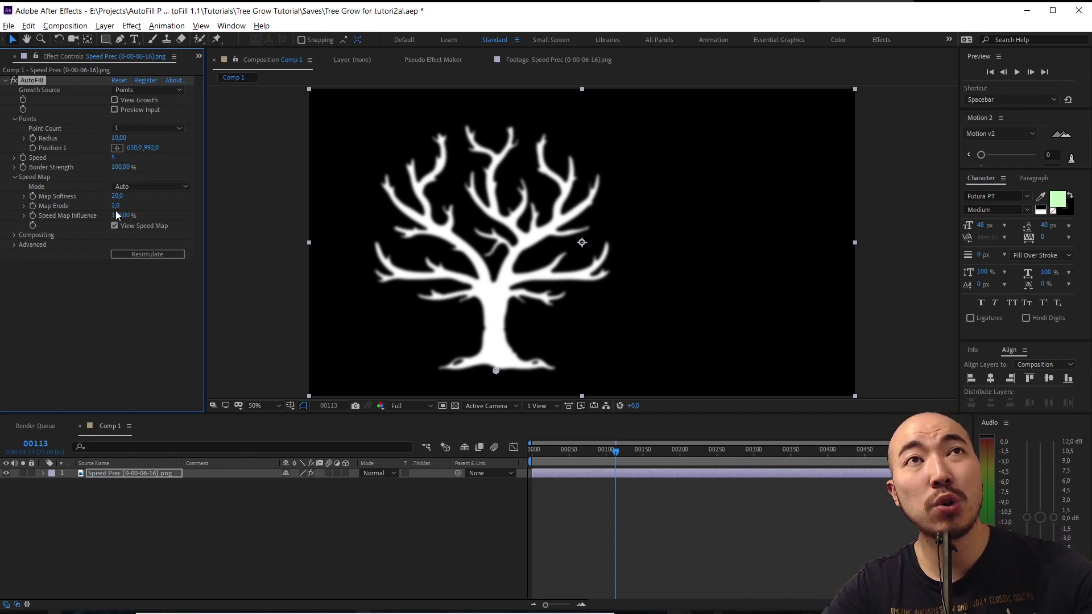
{"action": "left_click_drag", "start_coordinate": [118, 206], "coordinate": [325, 212]}
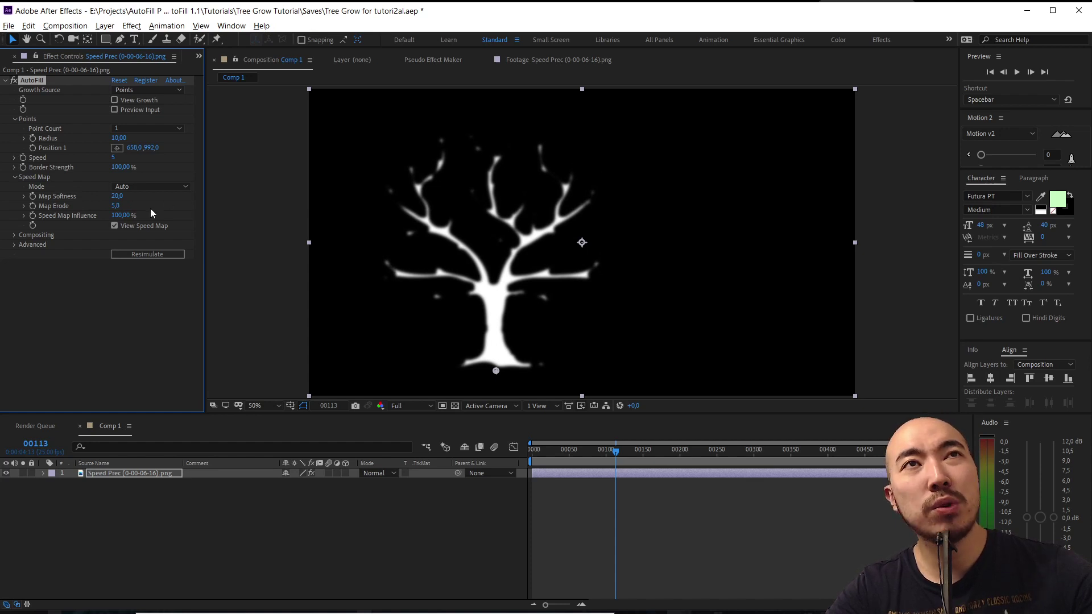
{"action": "left_click_drag", "start_coordinate": [120, 201], "coordinate": [225, 207]}
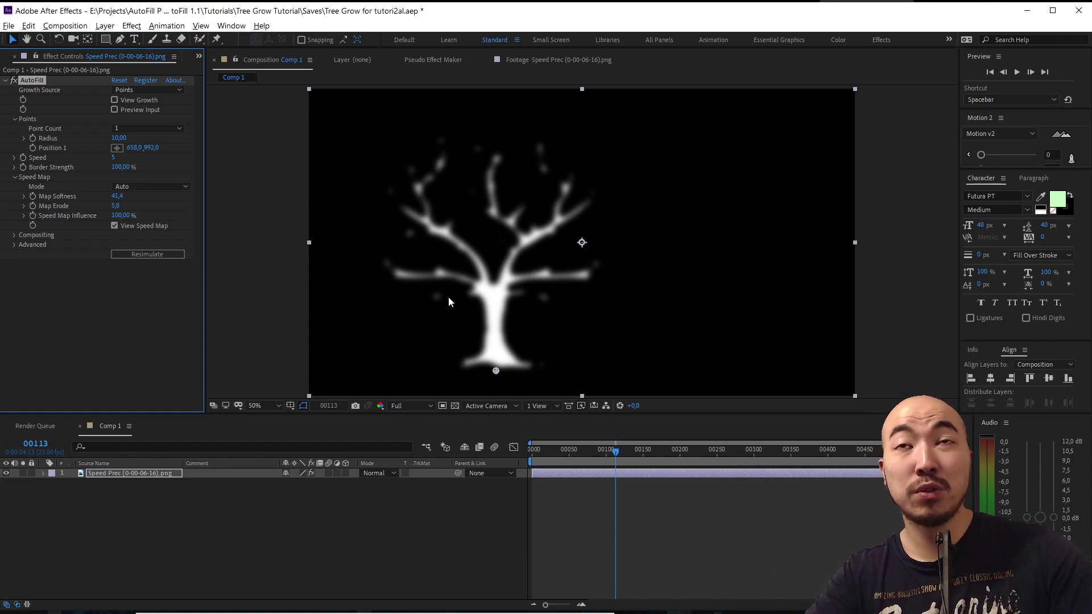
{"action": "left_click", "coordinate": [114, 226]}
Play the growth from the first frame and stop at frame 221 with the tree fully filled
{"action": "left_click", "coordinate": [445, 514]}
{"action": "key", "text": "Home"}
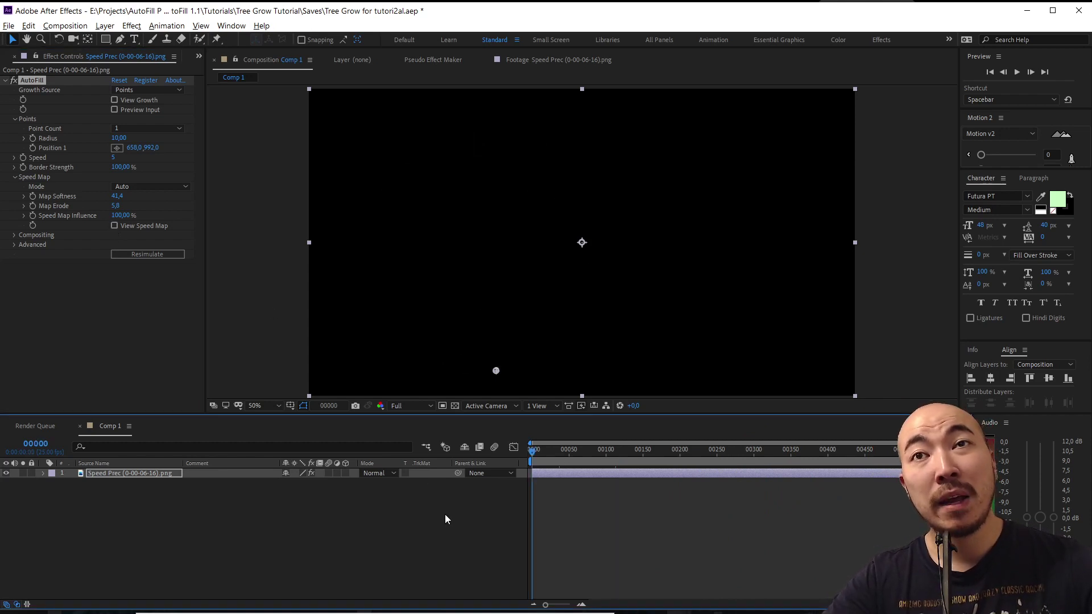
{"action": "key", "text": "space"}
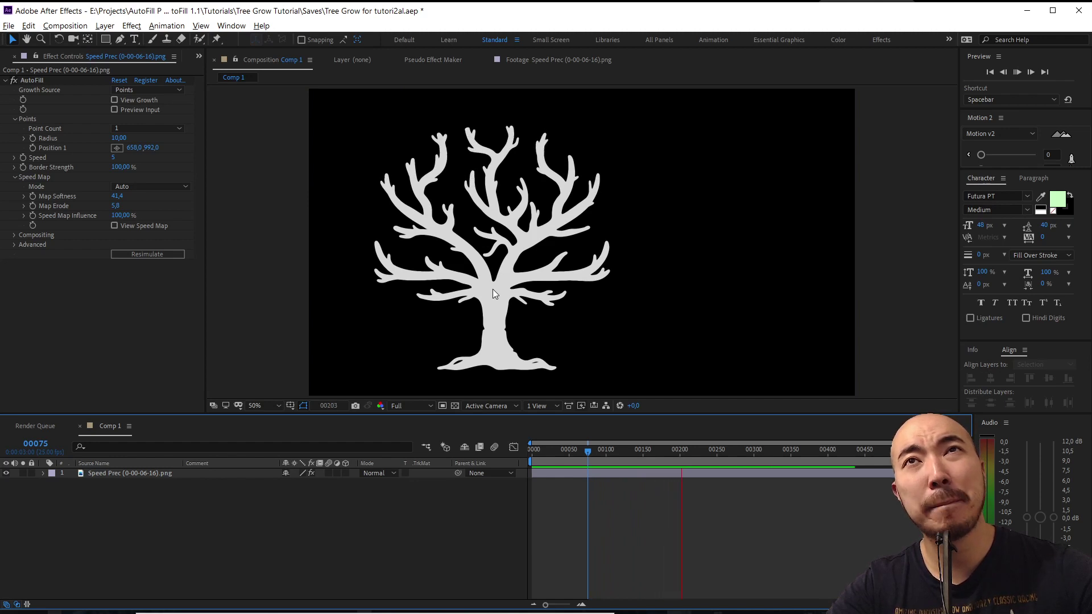
{"action": "key", "text": "space"}
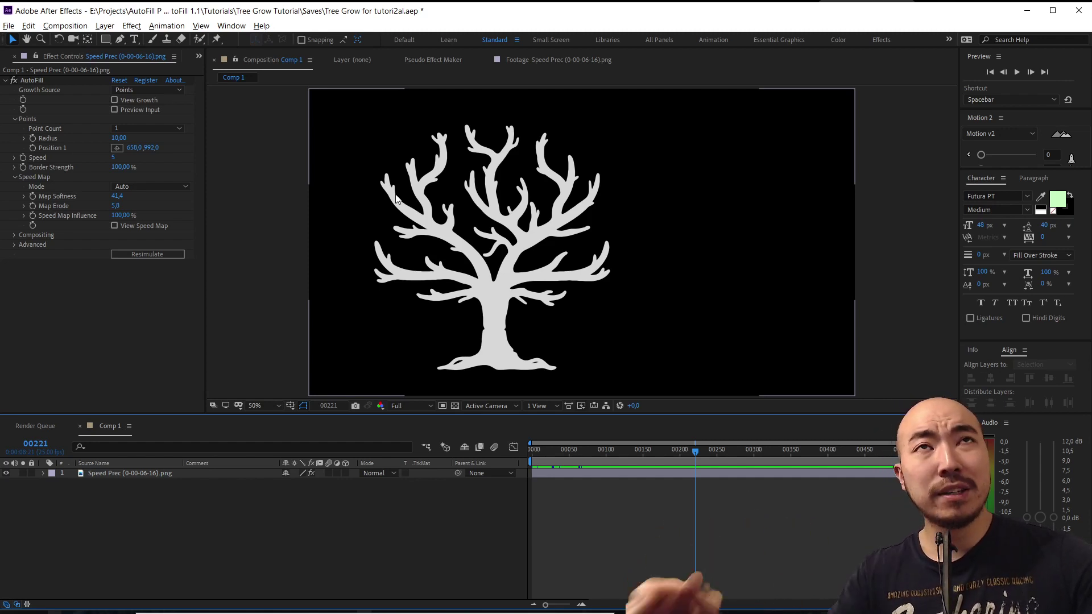
Delete the Speed Prec bare-tree layer from Comp 1
{"action": "left_click_drag", "start_coordinate": [207, 96], "coordinate": [288, 96]}
{"action": "left_click", "coordinate": [23, 58]}
{"action": "left_click", "coordinate": [143, 474]}
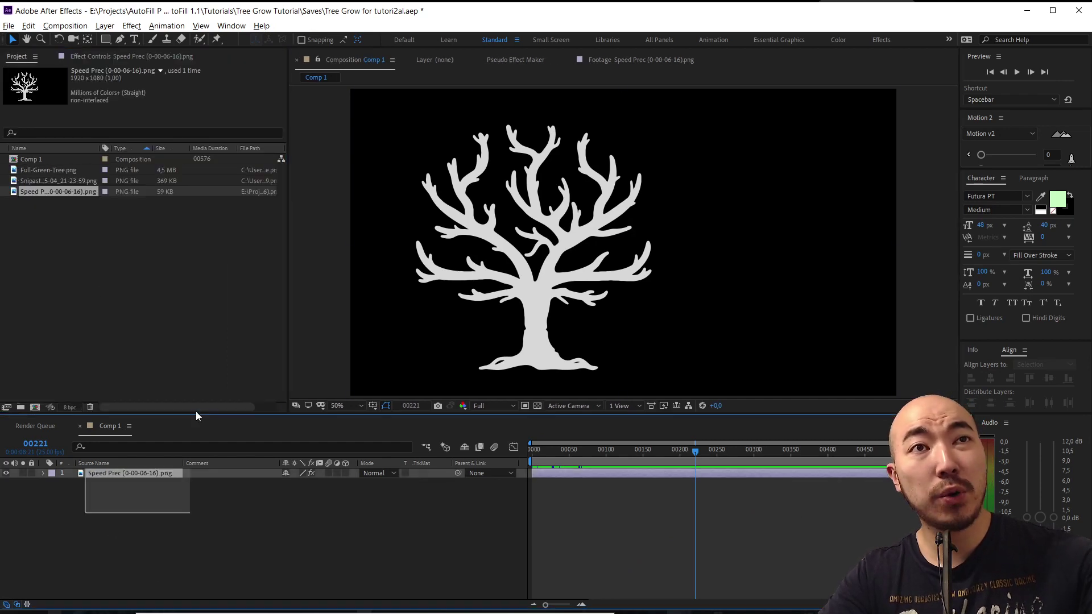
{"action": "key", "text": "Delete"}
Add the leafy Snipaste tree PNG to Comp 1 as its layer
{"action": "left_click", "coordinate": [47, 179]}
{"action": "left_click_drag", "start_coordinate": [46, 180], "coordinate": [216, 500]}
{"action": "left_click", "coordinate": [237, 521]}
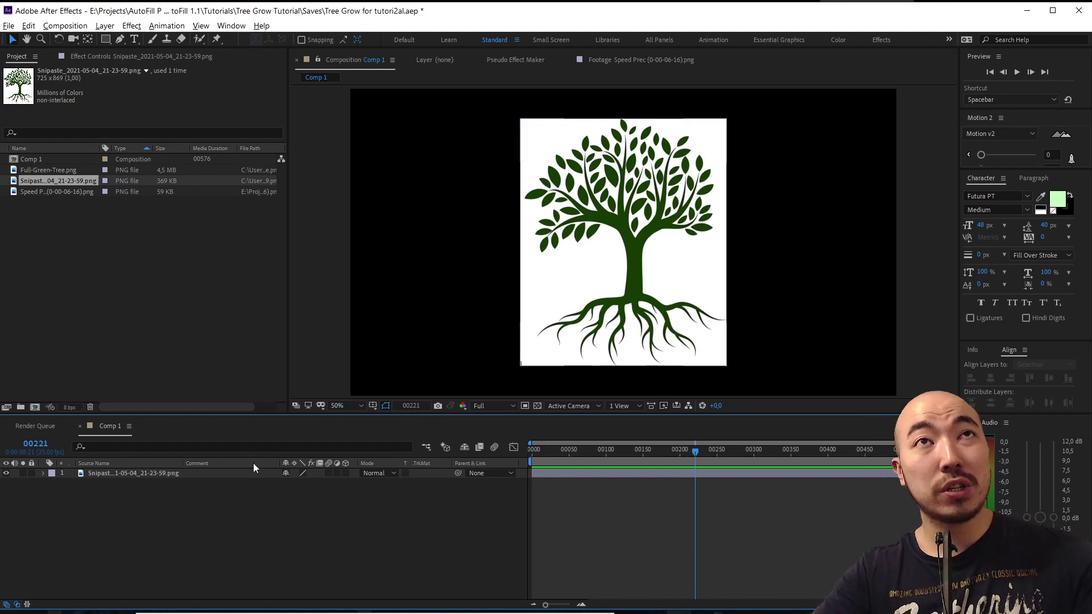
Key out the white background with Extract (White Point 93, White Softness 81) and show transparency
{"action": "left_click", "coordinate": [155, 474]}
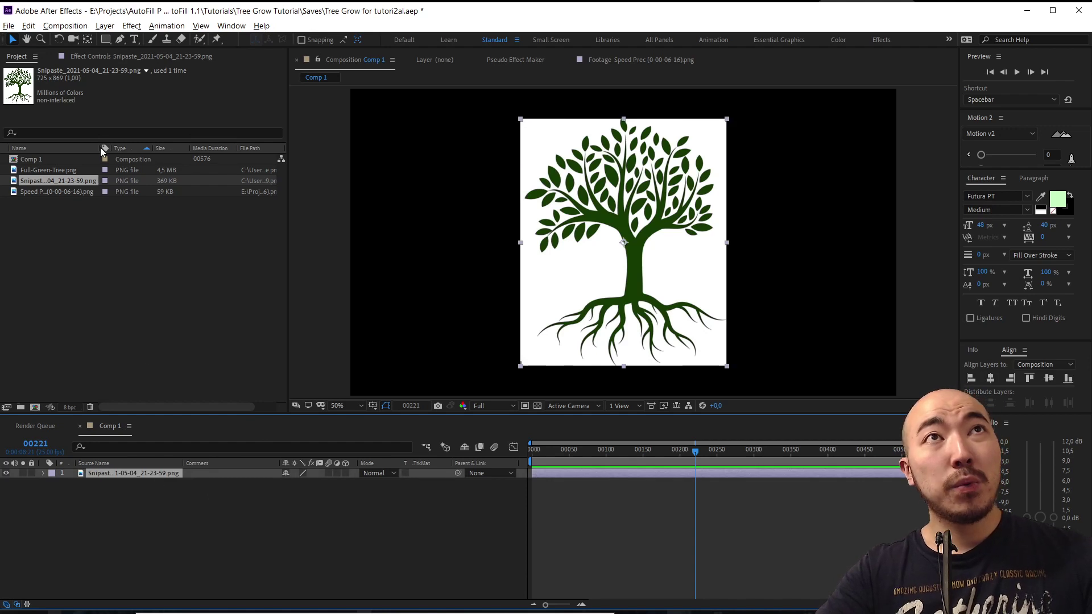
{"action": "left_click", "coordinate": [135, 58]}
{"action": "right_click", "coordinate": [127, 171]}
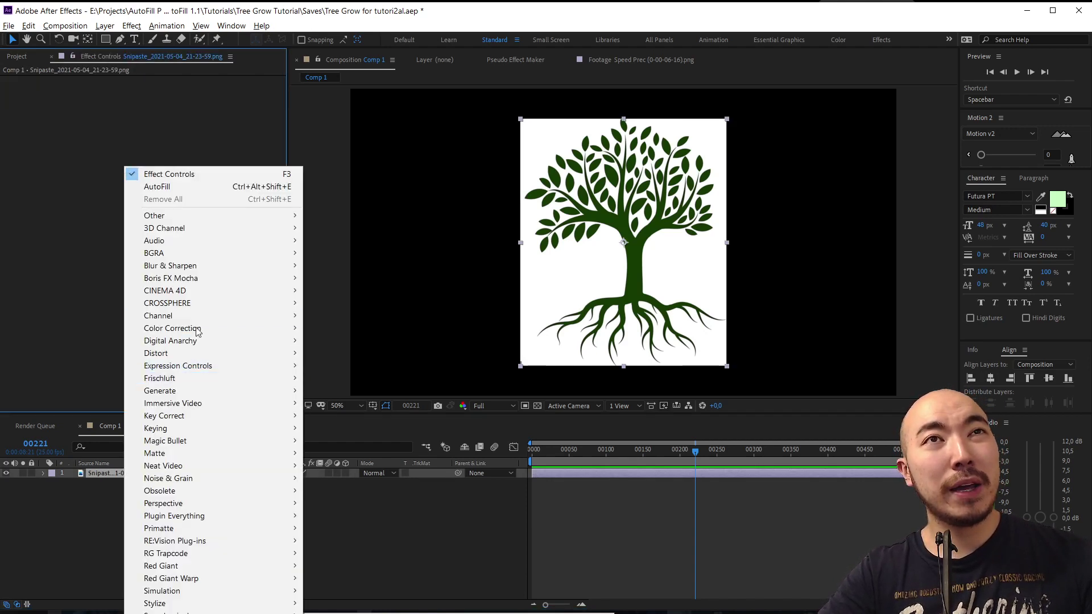
{"action": "mouse_move", "coordinate": [190, 425]}
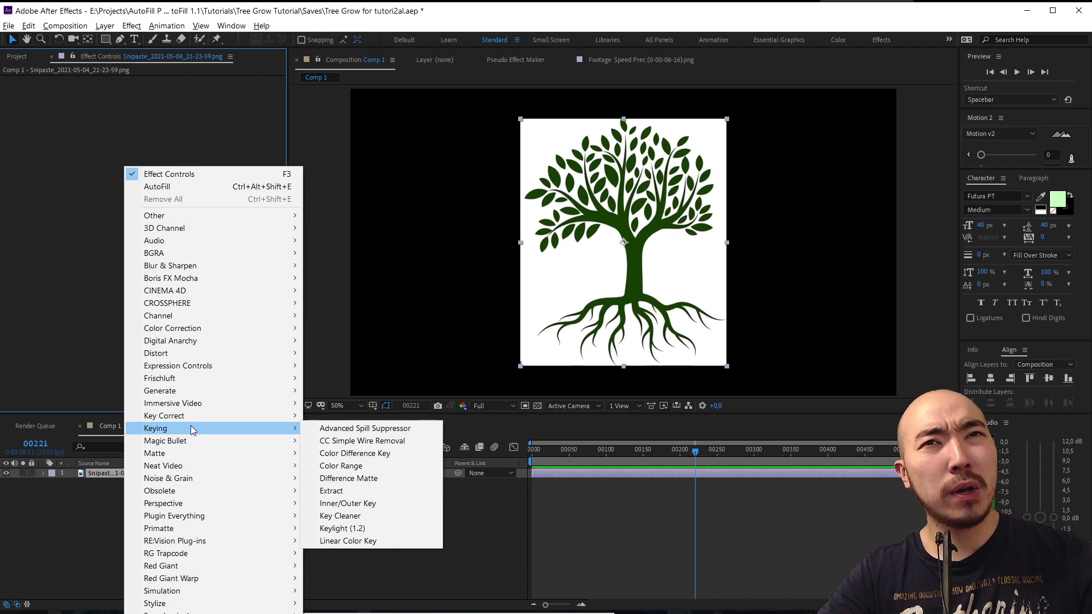
{"action": "left_click", "coordinate": [365, 490]}
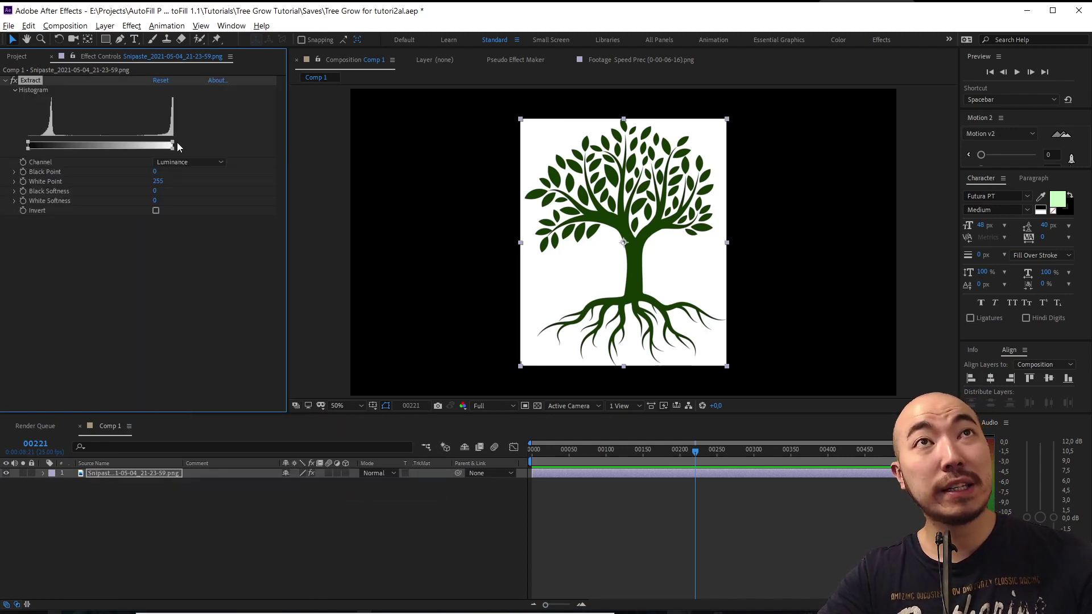
{"action": "left_click_drag", "start_coordinate": [172, 143], "coordinate": [126, 149]}
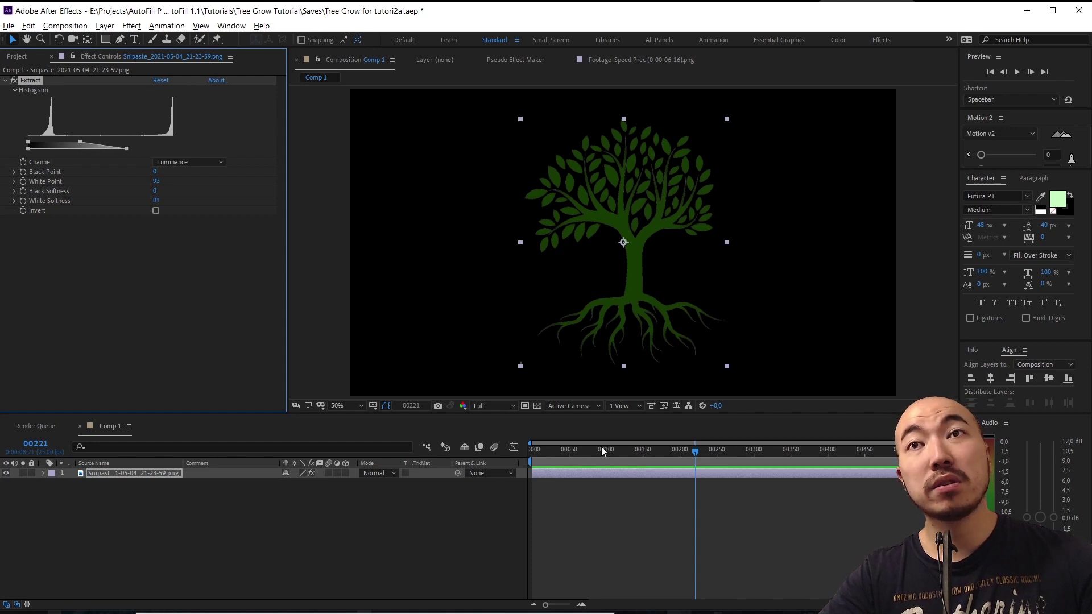
{"action": "left_click", "coordinate": [538, 406]}
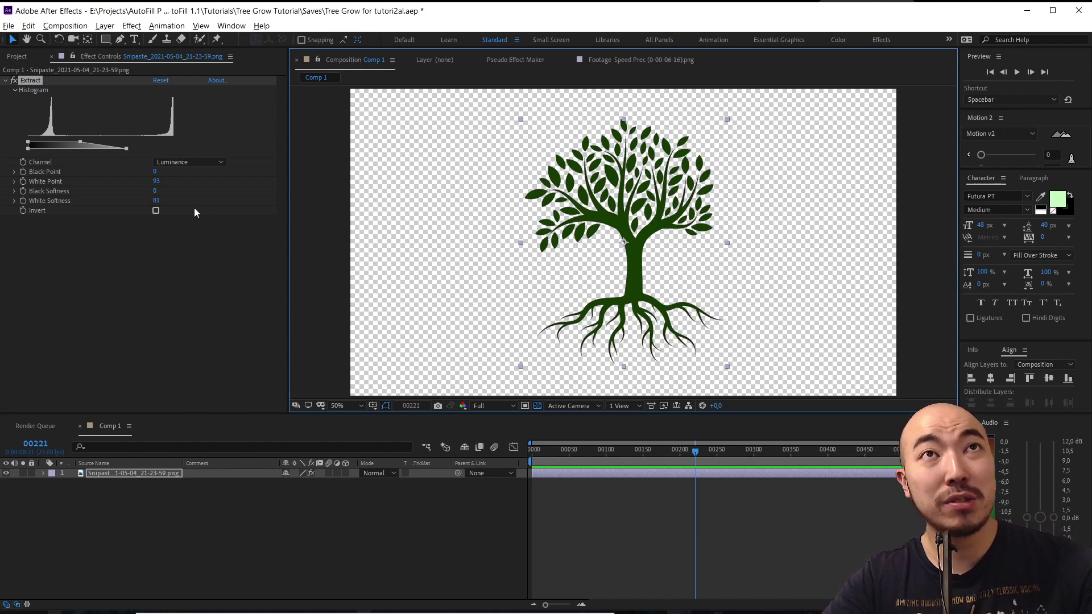
{"action": "left_click", "coordinate": [154, 274]}
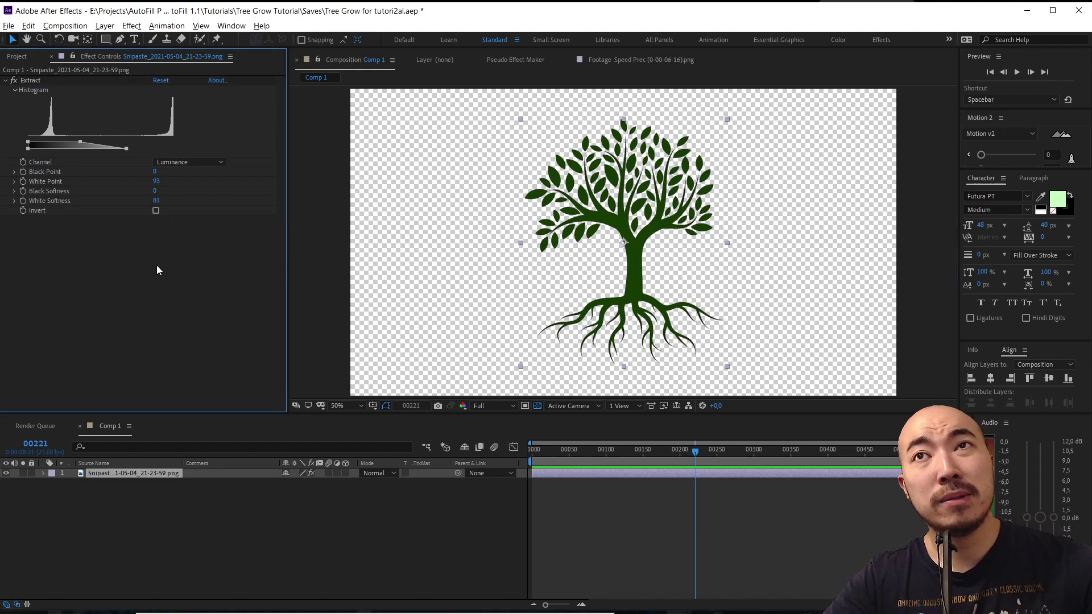
Apply AutoFill to the leafy tree with its growth point at the trunk base (322.3, 621.1)
{"action": "right_click", "coordinate": [114, 269]}
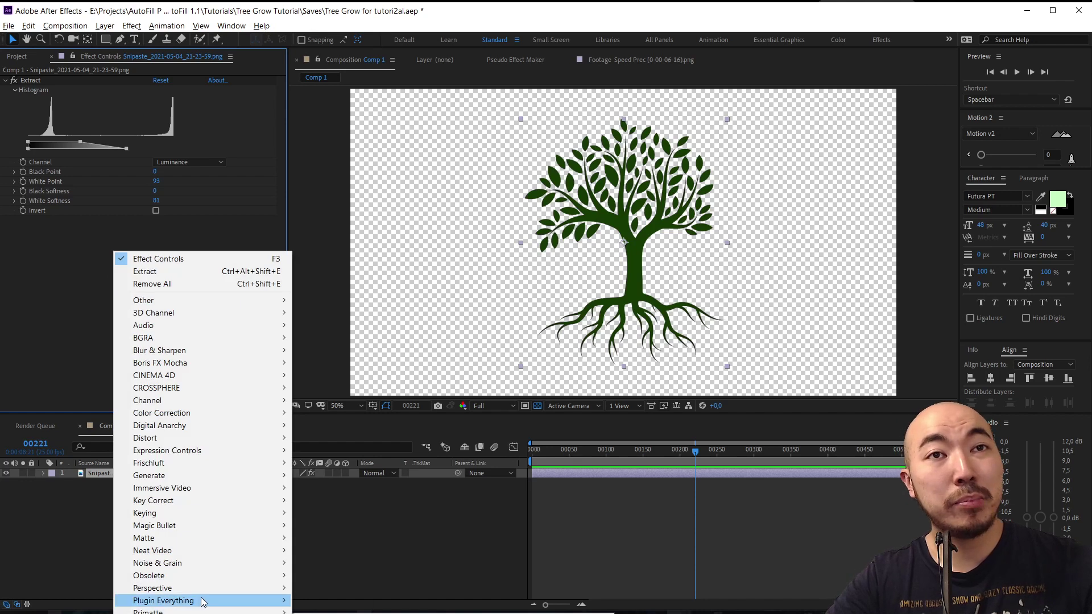
{"action": "mouse_move", "coordinate": [203, 601]}
{"action": "left_click", "coordinate": [362, 601]}
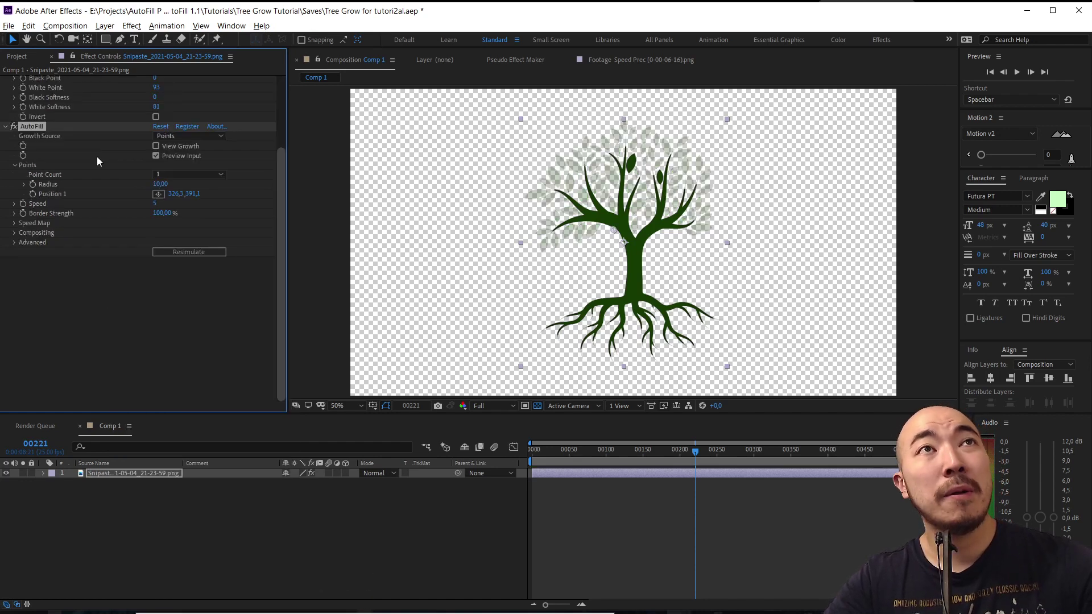
{"action": "left_click_drag", "start_coordinate": [613, 231], "coordinate": [610, 302]}
{"action": "left_click", "coordinate": [558, 468]}
Turn off Preview Input to hide the faded original and replay the growth from the first frame
{"action": "key", "text": "Home"}
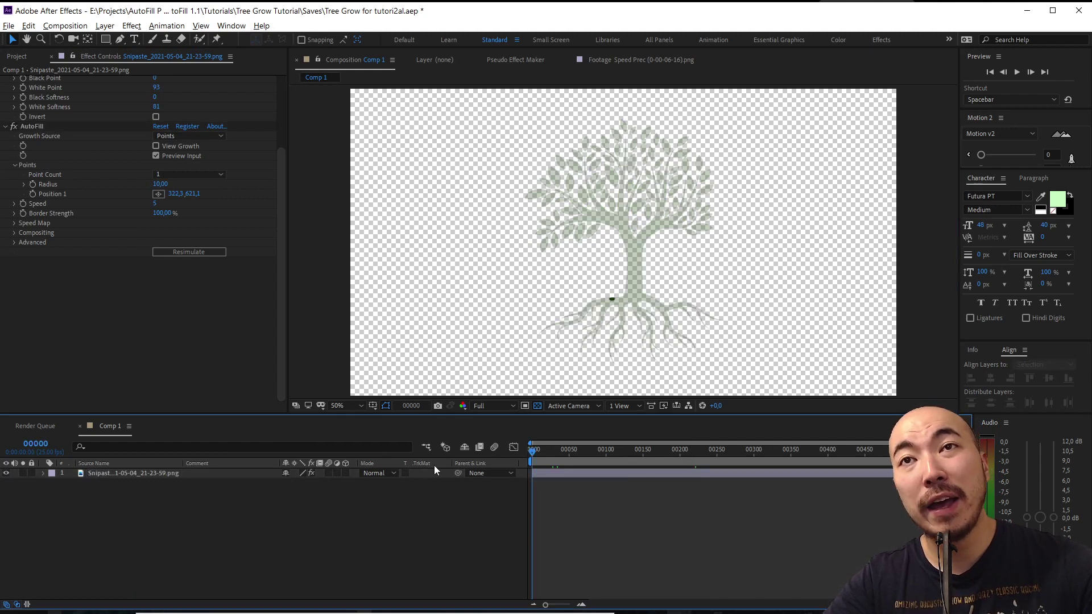
{"action": "key", "text": "space"}
{"action": "left_click", "coordinate": [155, 155]}
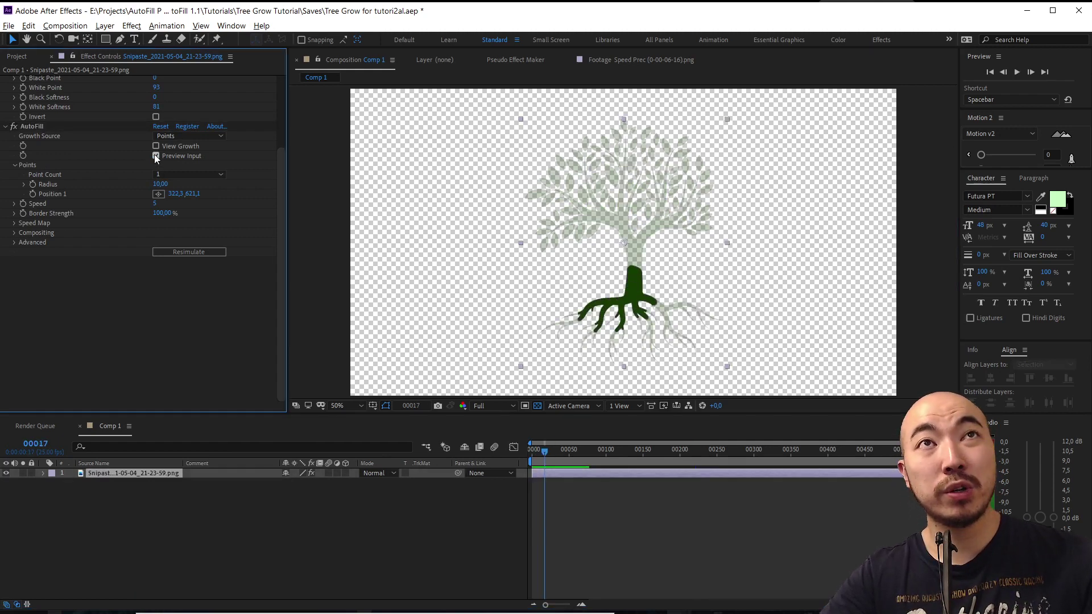
{"action": "left_click", "coordinate": [401, 512]}
{"action": "left_click", "coordinate": [155, 156]}
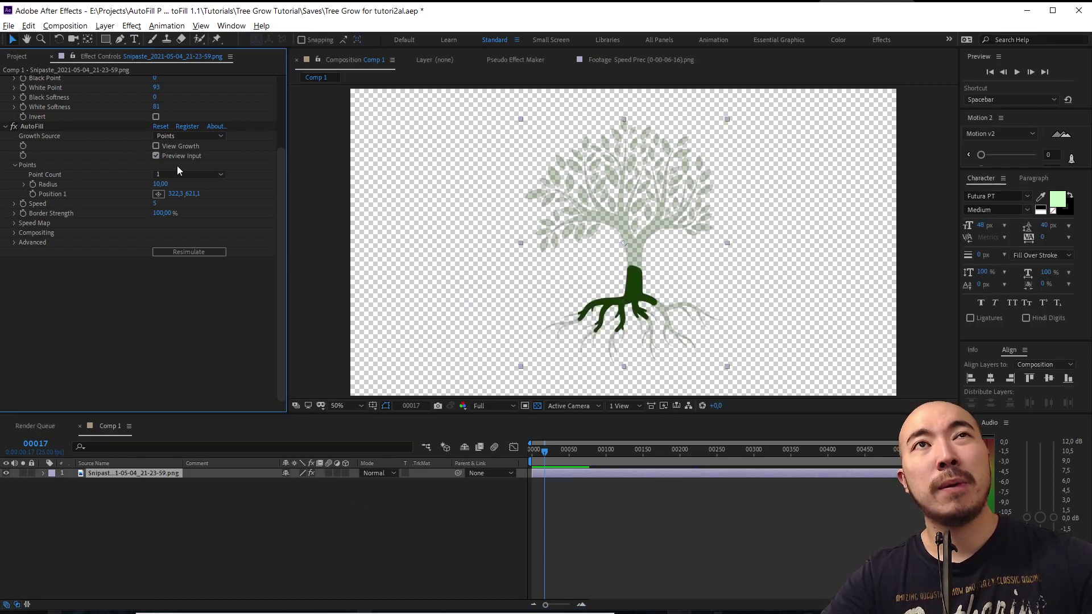
{"action": "left_click", "coordinate": [157, 156]}
{"action": "left_click", "coordinate": [423, 564]}
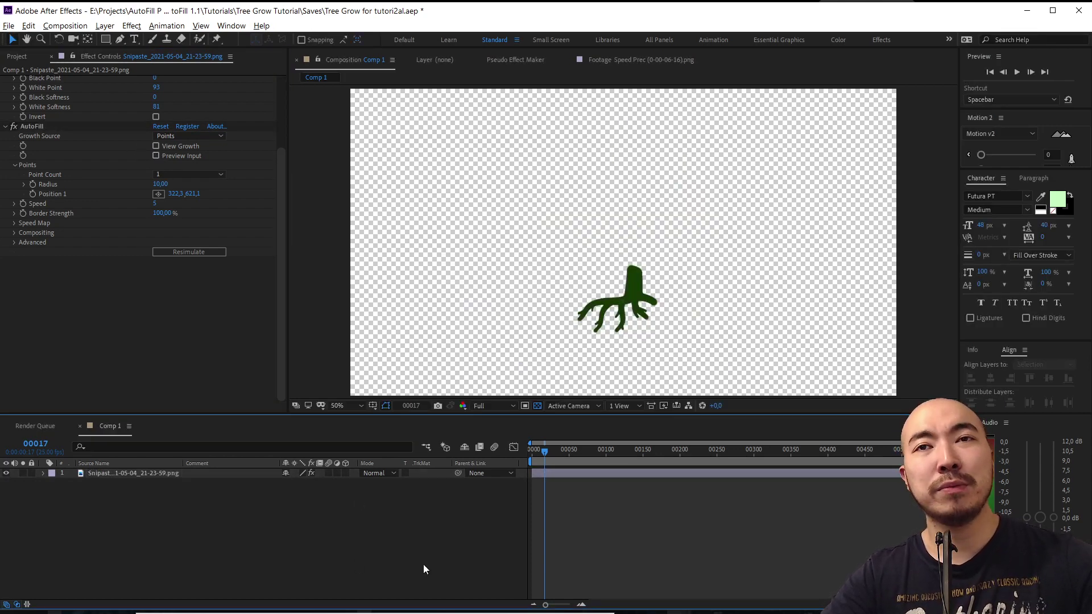
{"action": "key", "text": "space"}
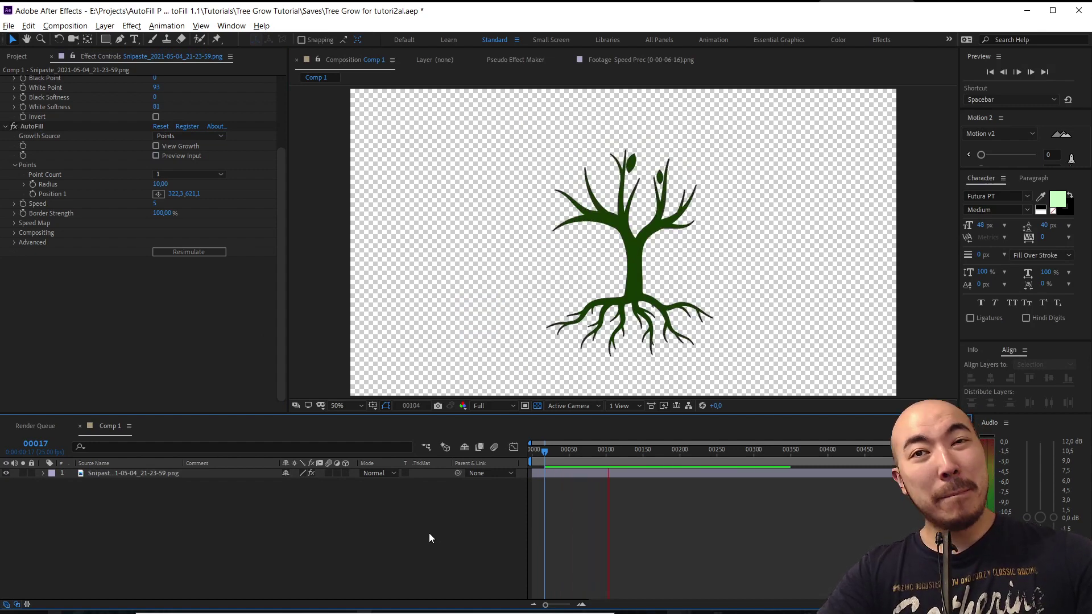
{"action": "key", "text": "space"}
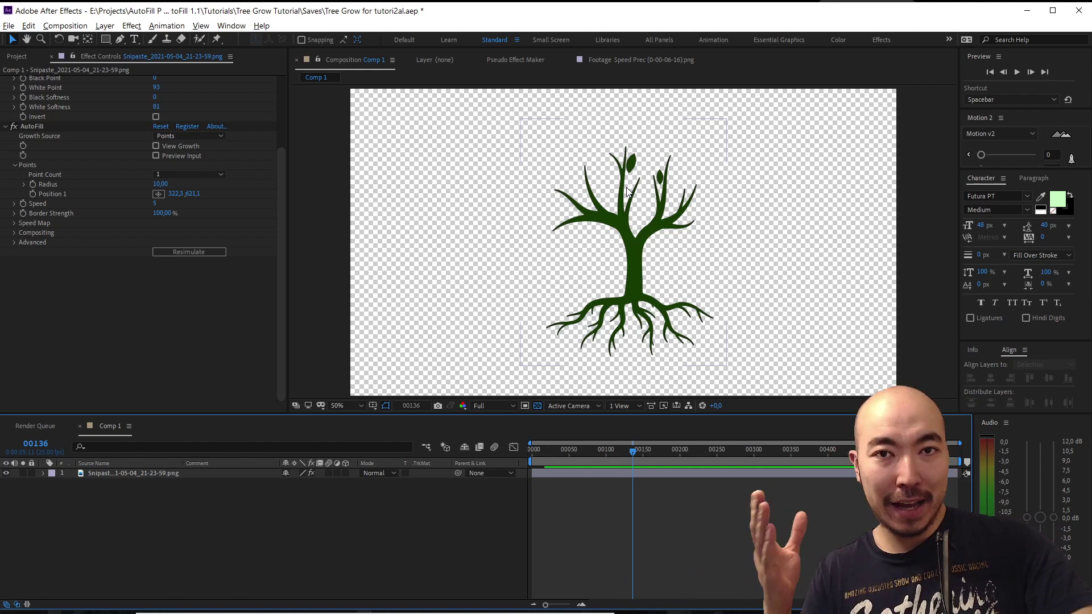
{"action": "left_click", "coordinate": [218, 130]}
{"action": "left_click", "coordinate": [613, 344]}
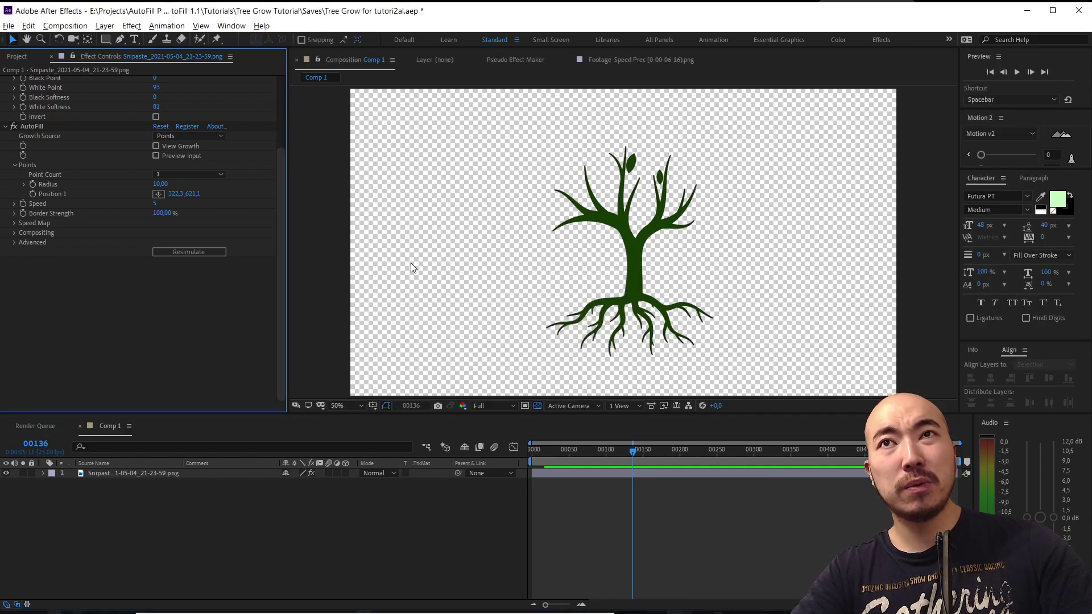
{"action": "left_click", "coordinate": [215, 136]}
{"action": "left_click", "coordinate": [237, 175]}
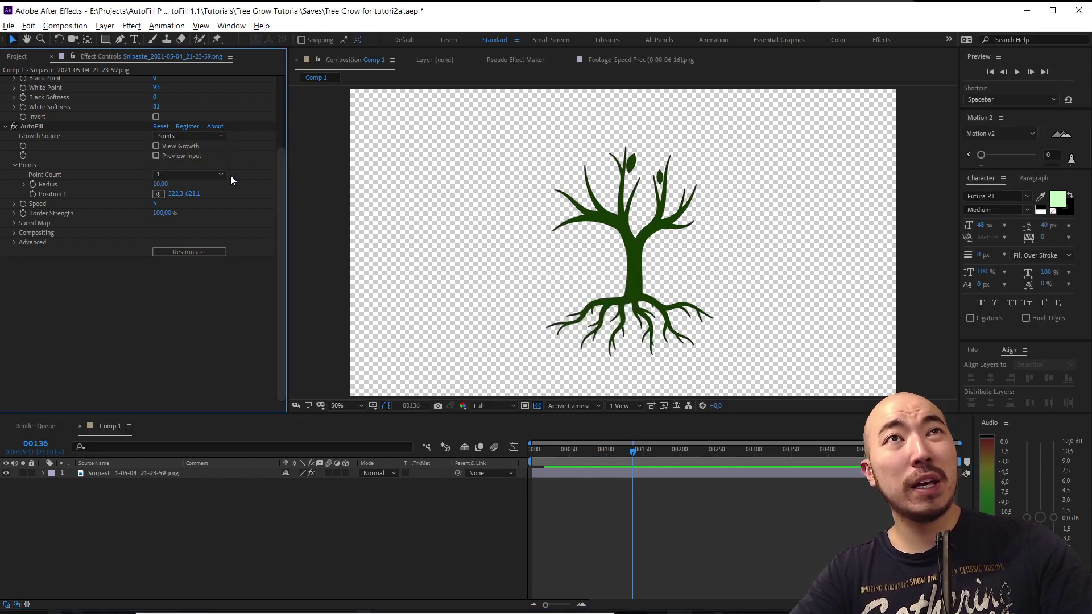
{"action": "left_click", "coordinate": [215, 176]}
{"action": "left_click", "coordinate": [193, 237]}
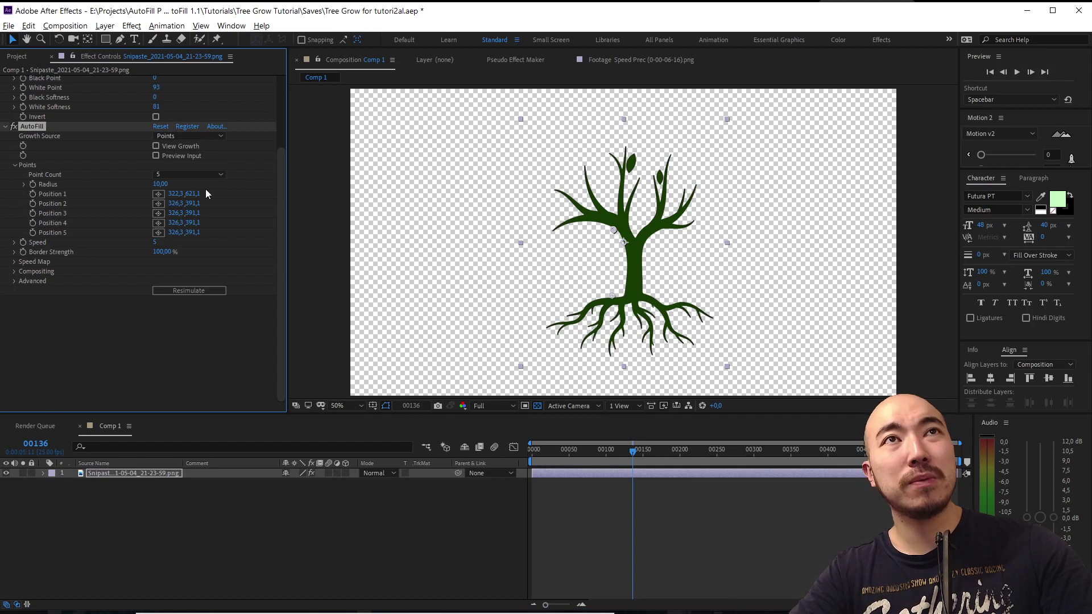
{"action": "left_click", "coordinate": [215, 175]}
{"action": "left_click", "coordinate": [190, 201]}
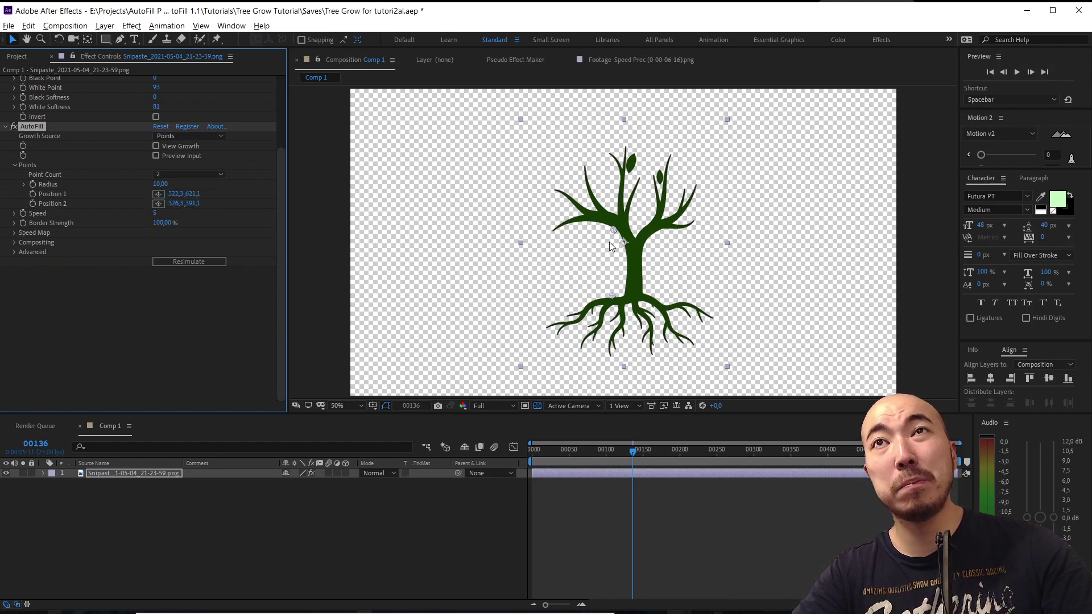
{"action": "left_click_drag", "start_coordinate": [613, 230], "coordinate": [558, 169]}
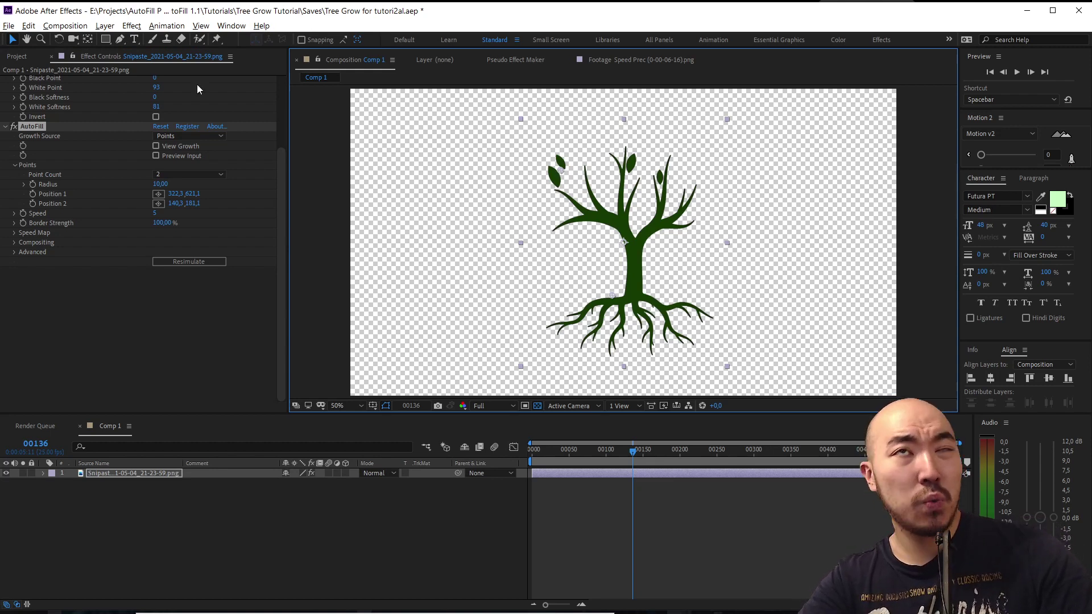
{"action": "left_click", "coordinate": [216, 174]}
{"action": "left_click", "coordinate": [199, 187]}
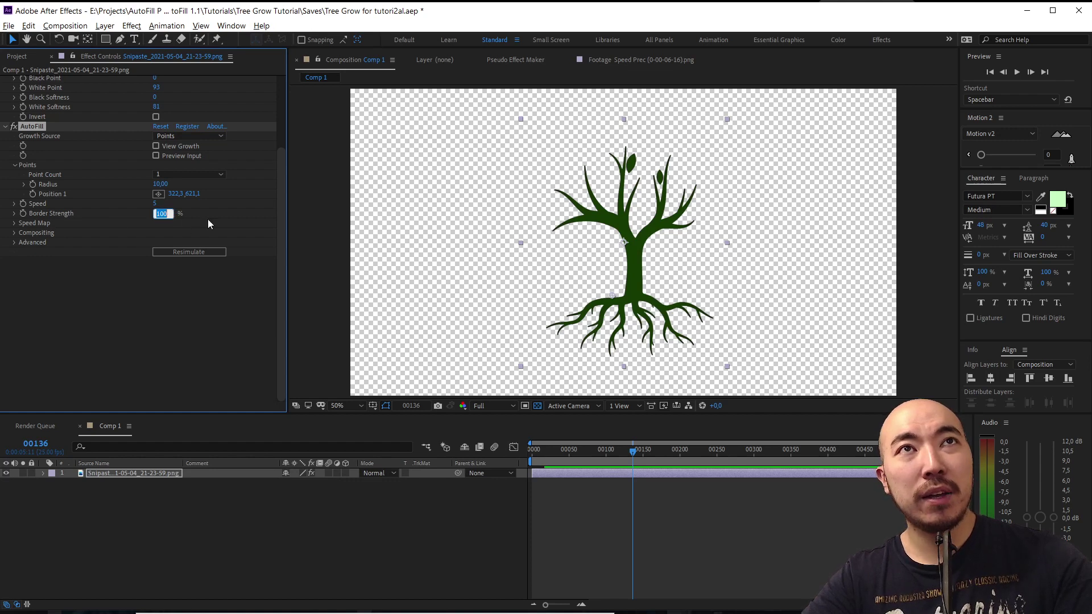
Set AutoFill Border Strength to 0 and preview the growth from the first frame
{"action": "type", "text": "0"}
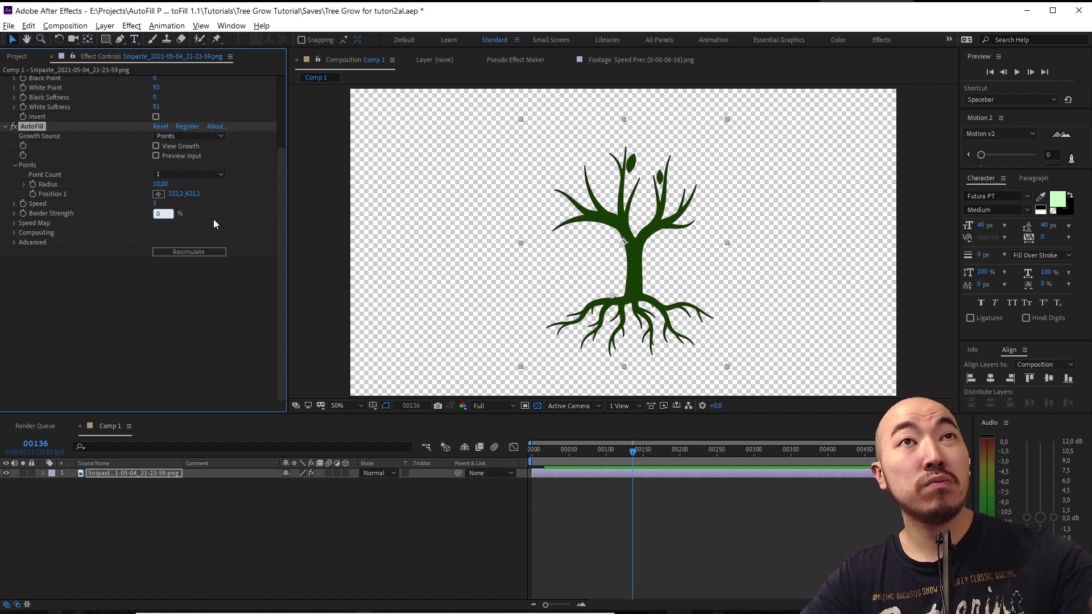
{"action": "key", "text": "Return"}
{"action": "left_click", "coordinate": [551, 450]}
{"action": "key", "text": "Home"}
{"action": "key", "text": "space"}
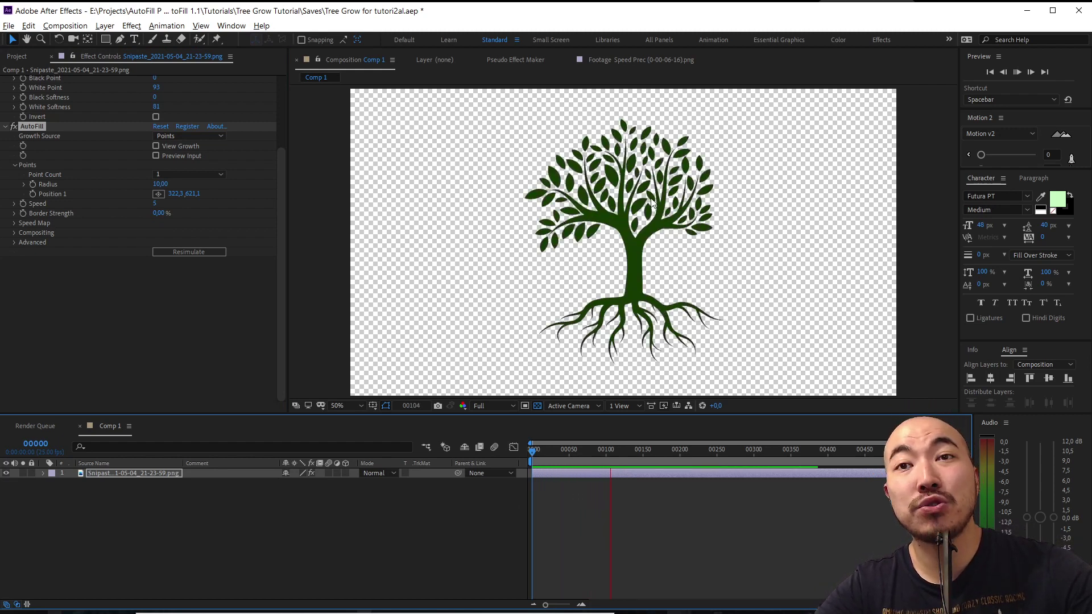
{"action": "key", "text": "space"}
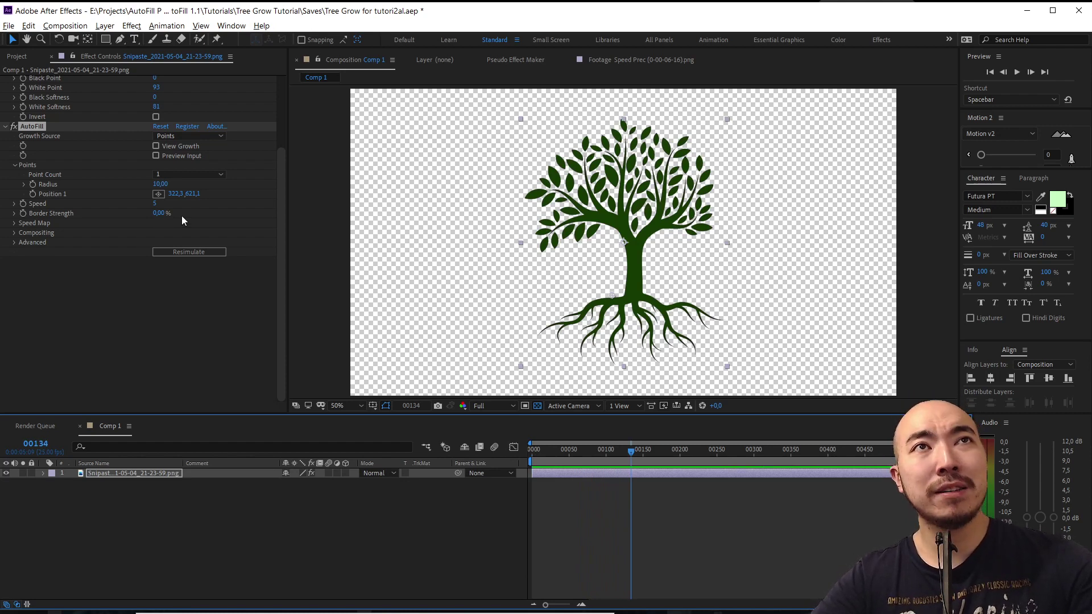
Change Border Strength to 20%
{"action": "left_click", "coordinate": [162, 213]}
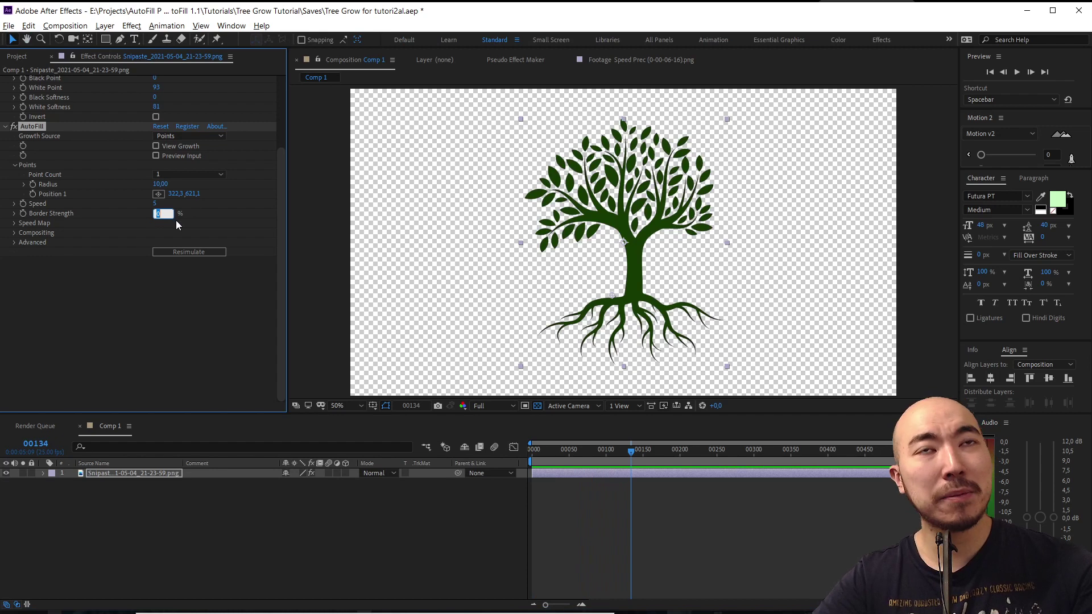
{"action": "type", "text": "20"}
{"action": "key", "text": "Return"}
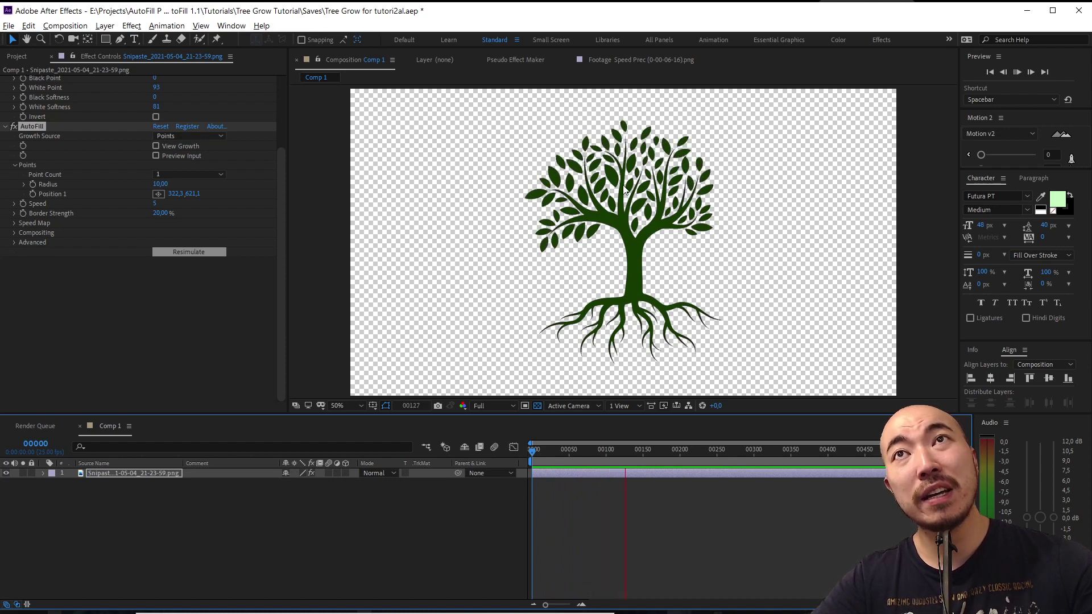
Replay the growth preview from the start of the comp with Border Strength at 20%
{"action": "key", "text": "space"}
{"action": "scroll", "coordinate": [630, 208], "scroll_direction": "up", "scroll_amount": 4}
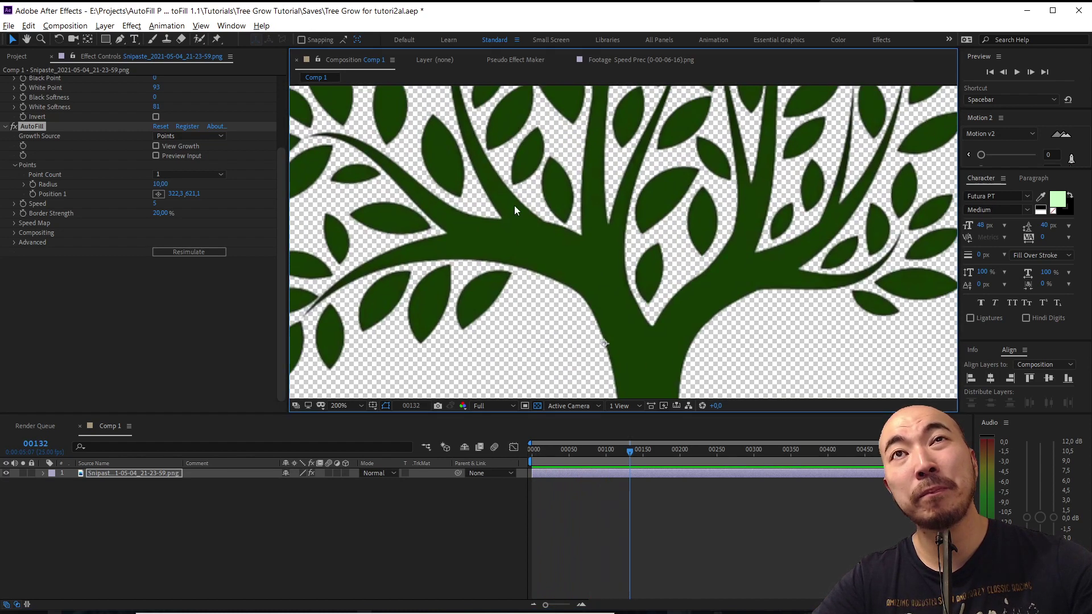
{"action": "scroll", "coordinate": [514, 267], "scroll_direction": "down", "scroll_amount": 4}
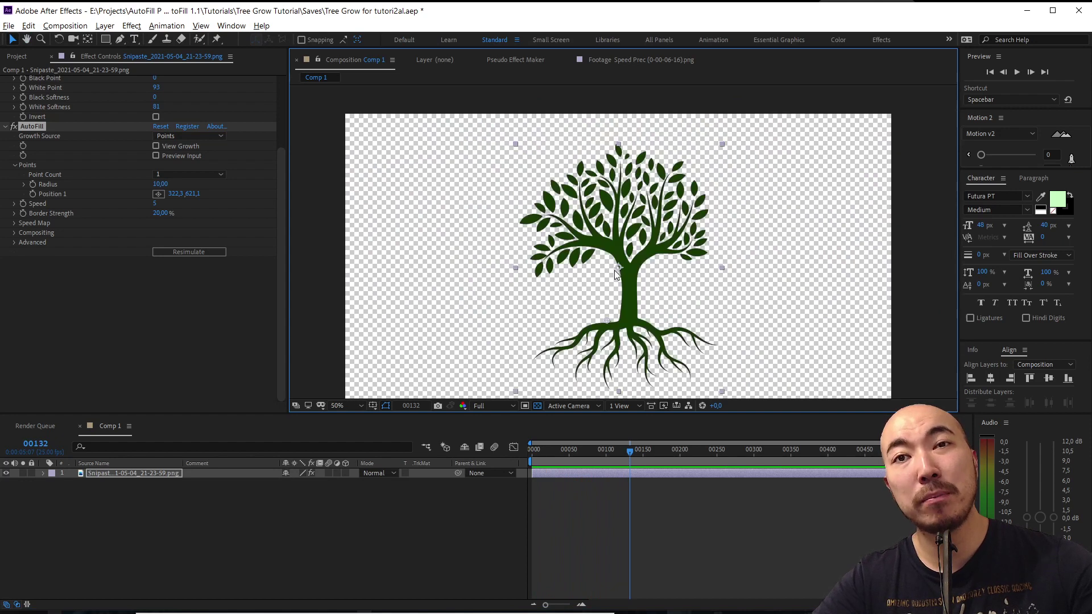
{"action": "scroll", "coordinate": [629, 242], "scroll_direction": "up", "scroll_amount": 1}
{"action": "scroll", "coordinate": [613, 225], "scroll_direction": "down", "scroll_amount": 1}
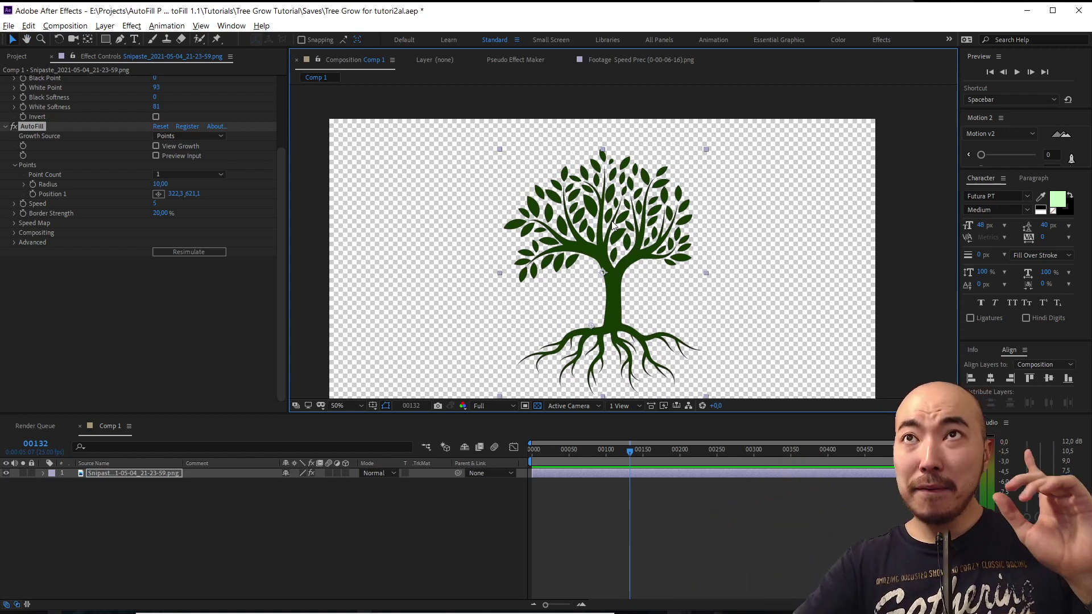
{"action": "left_click_drag", "start_coordinate": [561, 442], "coordinate": [474, 460]}
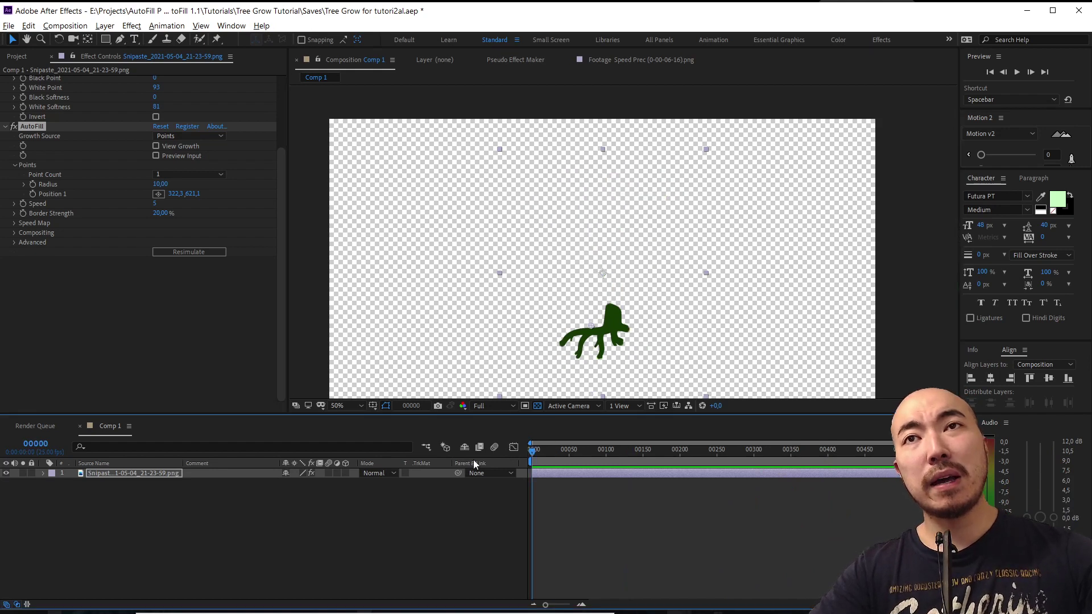
{"action": "key", "text": "space"}
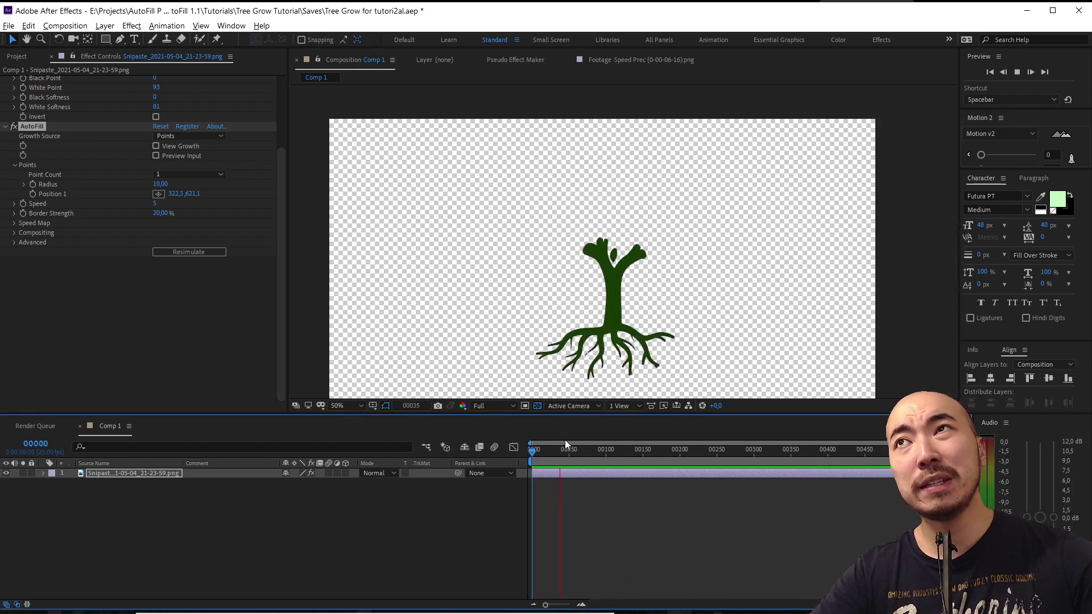
{"action": "key", "text": "space"}
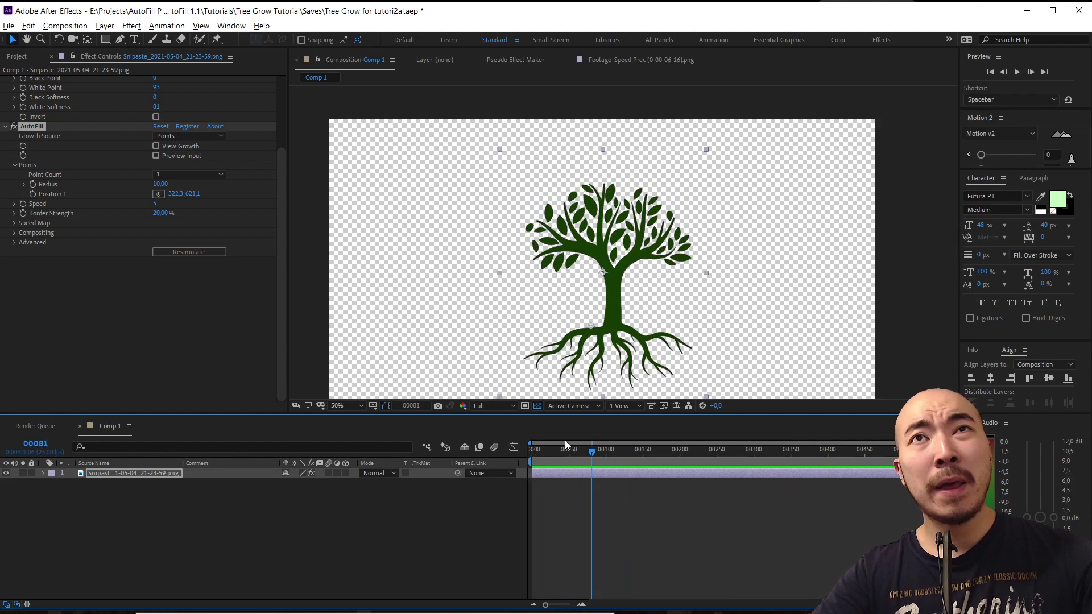
Raise Border Strength to 25% and replay until the tree is fully grown
{"action": "left_click", "coordinate": [161, 211]}
{"action": "type", "text": "2"}
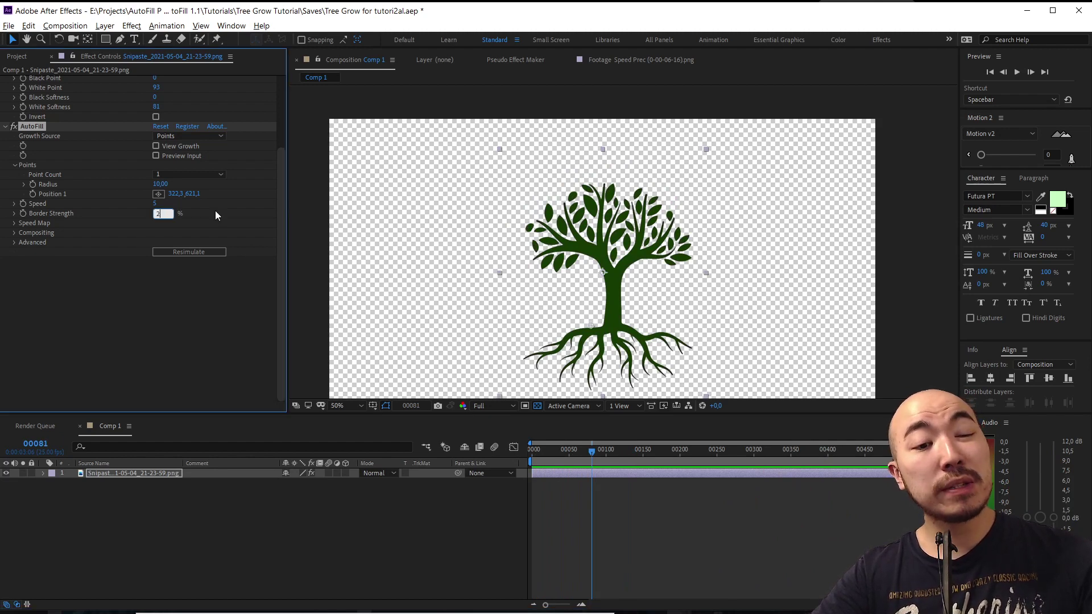
{"action": "type", "text": "5"}
{"action": "key", "text": "Return"}
{"action": "key", "text": "space"}
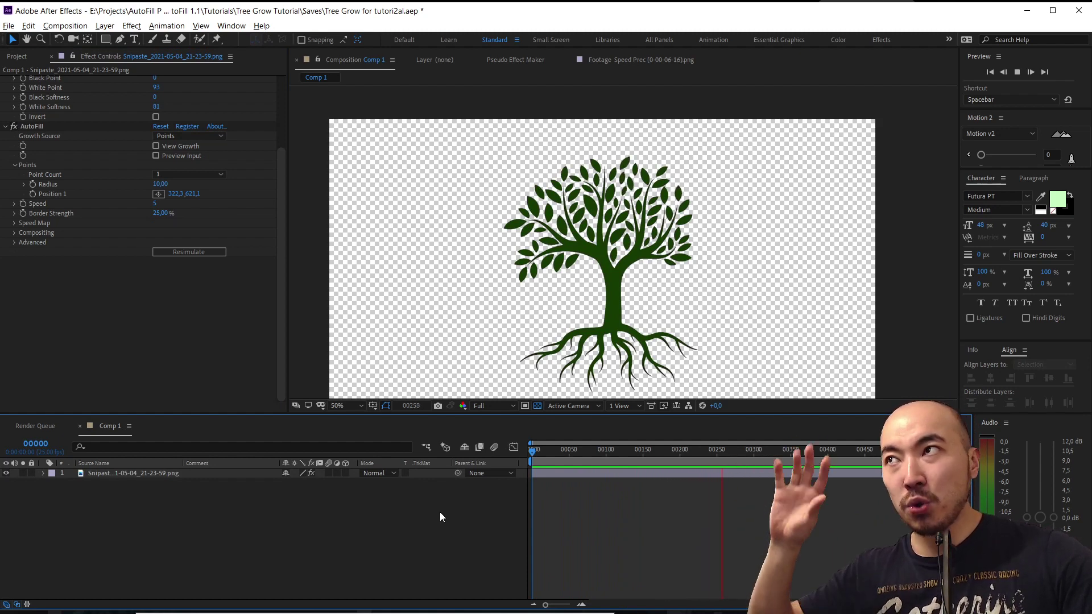
{"action": "key", "text": "space"}
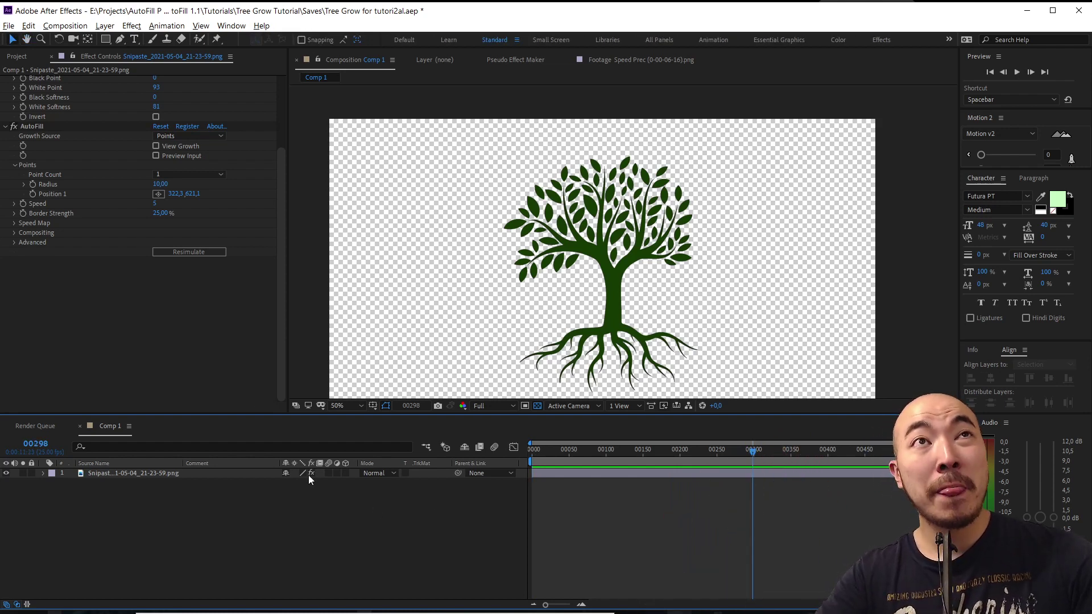
Remove the Extract and AutoFill effects and delete the silhouette tree layer
{"action": "scroll", "coordinate": [175, 328], "scroll_direction": "up", "scroll_amount": 5}
{"action": "left_click", "coordinate": [39, 82]}
{"action": "key", "text": "Delete"}
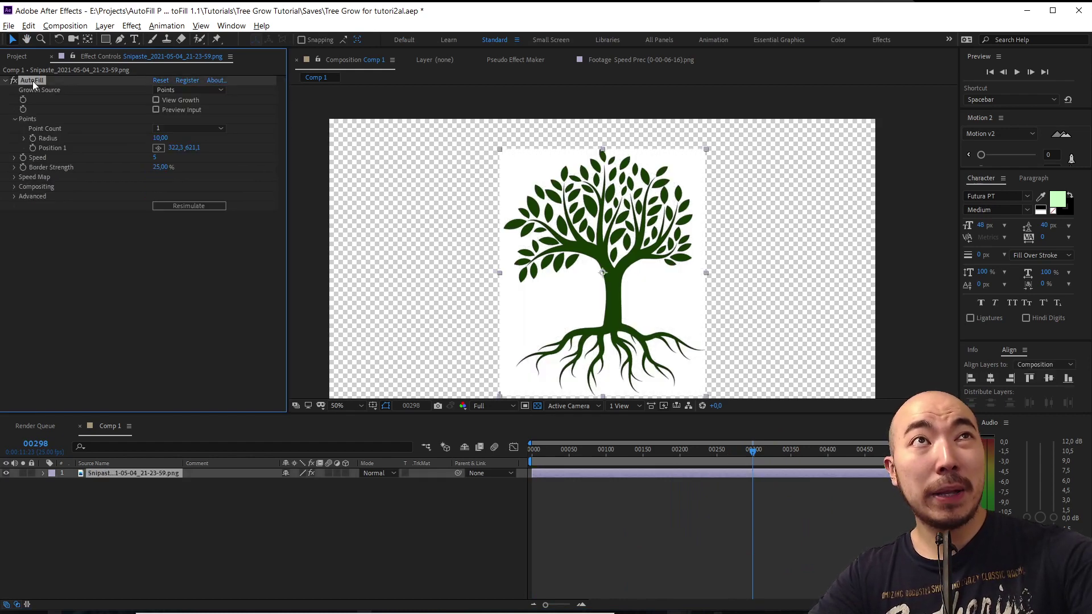
{"action": "key", "text": "Delete"}
{"action": "left_click", "coordinate": [17, 57]}
{"action": "left_click", "coordinate": [53, 187]}
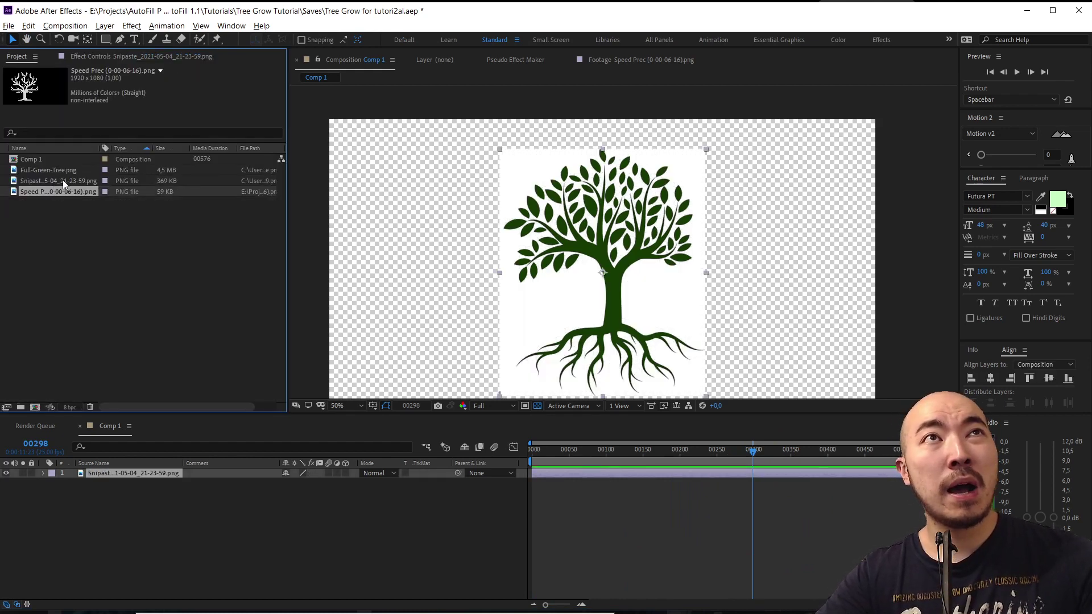
{"action": "left_click", "coordinate": [64, 178]}
{"action": "left_click", "coordinate": [67, 167]}
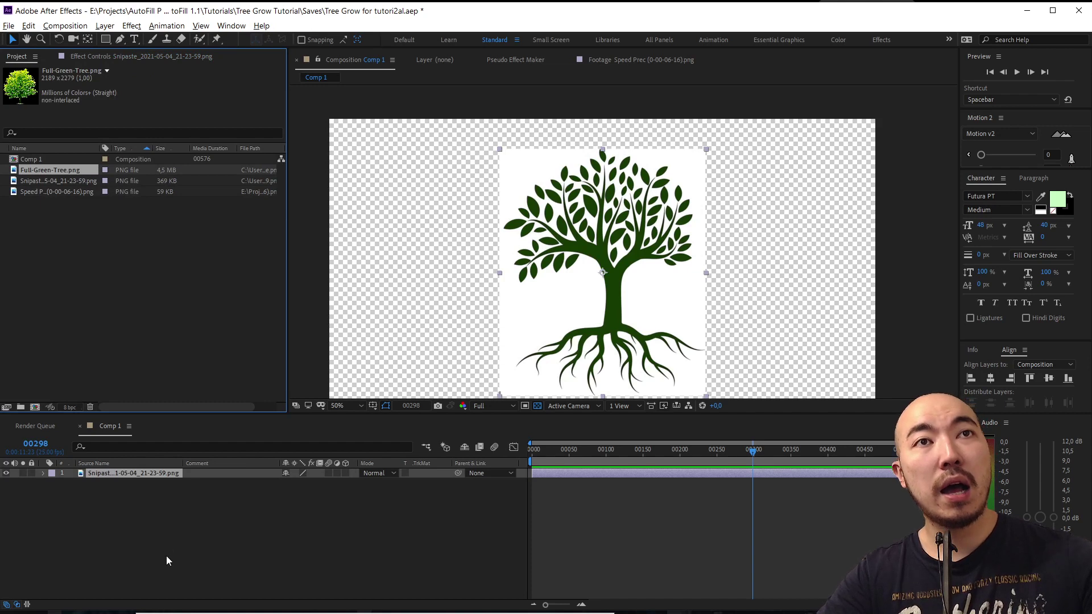
{"action": "left_click", "coordinate": [166, 473]}
{"action": "key", "text": "Delete"}
Add Full-Green-Tree.png to Comp 1, scale it to 46%, and set the trunk at the bottom
{"action": "left_click_drag", "start_coordinate": [57, 173], "coordinate": [268, 490]}
{"action": "key", "text": "s"}
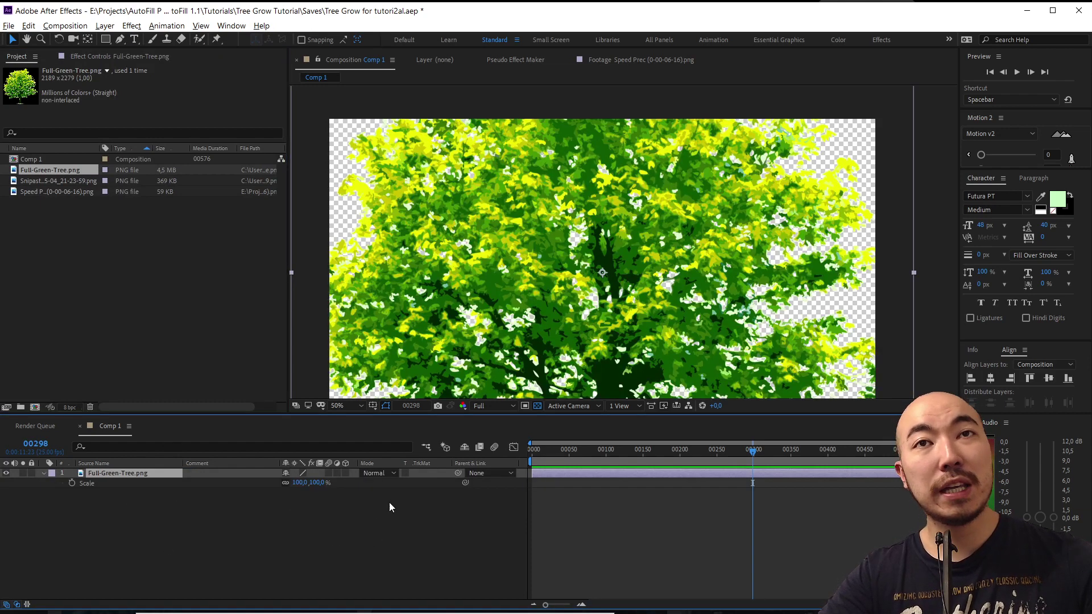
{"action": "left_click_drag", "start_coordinate": [284, 490], "coordinate": [569, 329]}
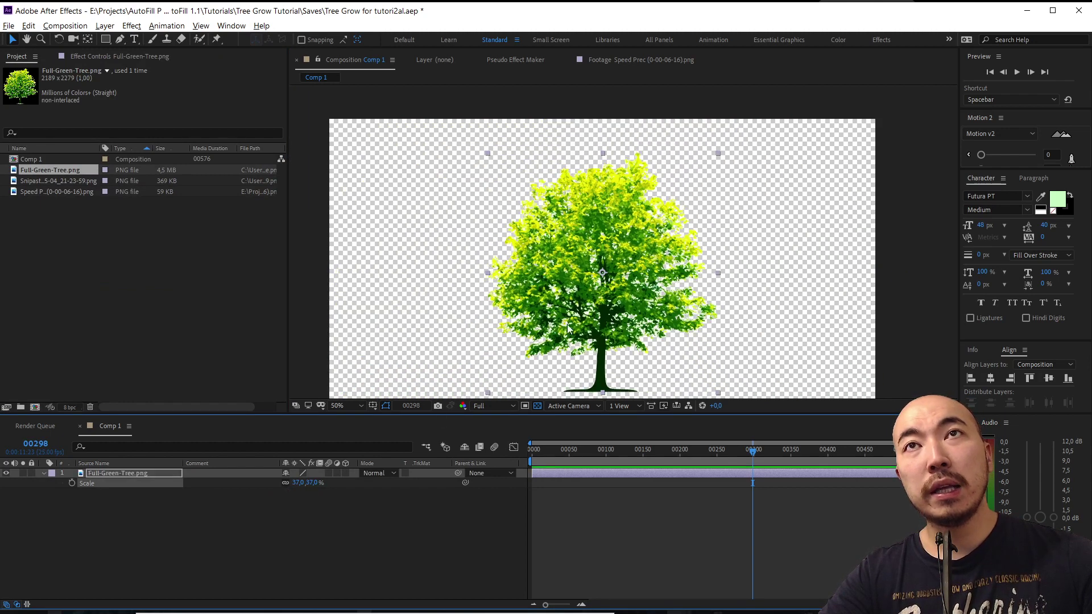
{"action": "key", "text": "shift+slash"}
{"action": "left_click_drag", "start_coordinate": [651, 273], "coordinate": [654, 292]}
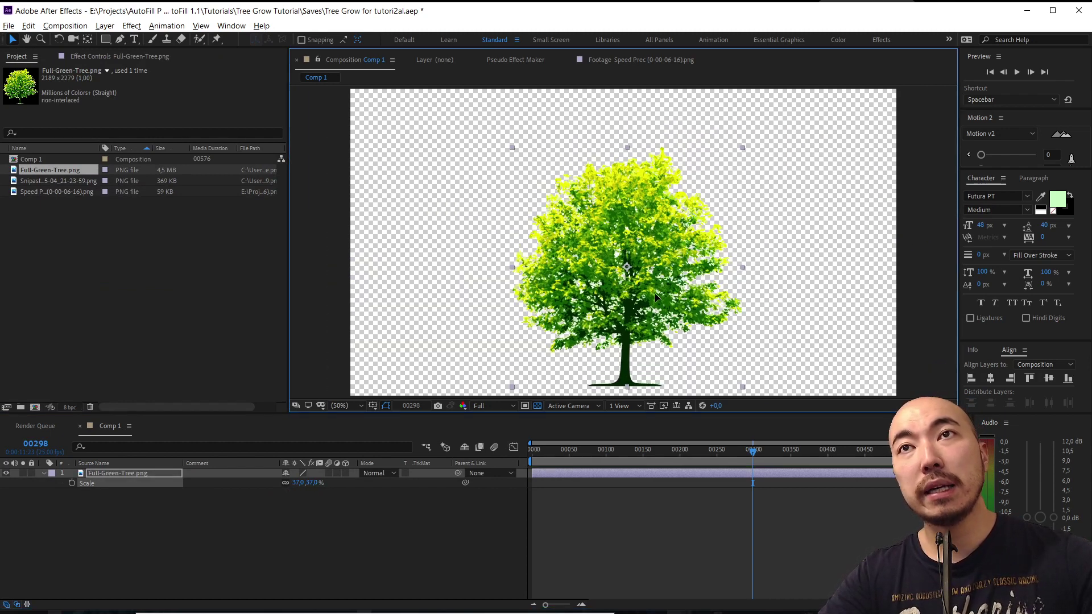
{"action": "left_click_drag", "start_coordinate": [606, 415], "coordinate": [606, 452]}
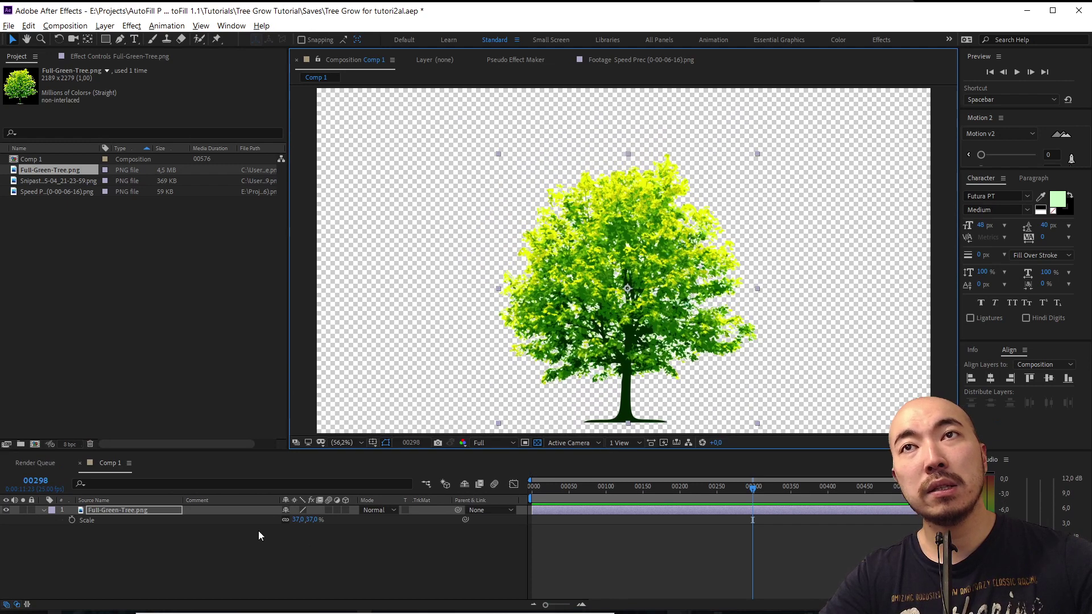
{"action": "left_click_drag", "start_coordinate": [315, 520], "coordinate": [313, 520]}
{"action": "left_click_drag", "start_coordinate": [631, 290], "coordinate": [633, 303]}
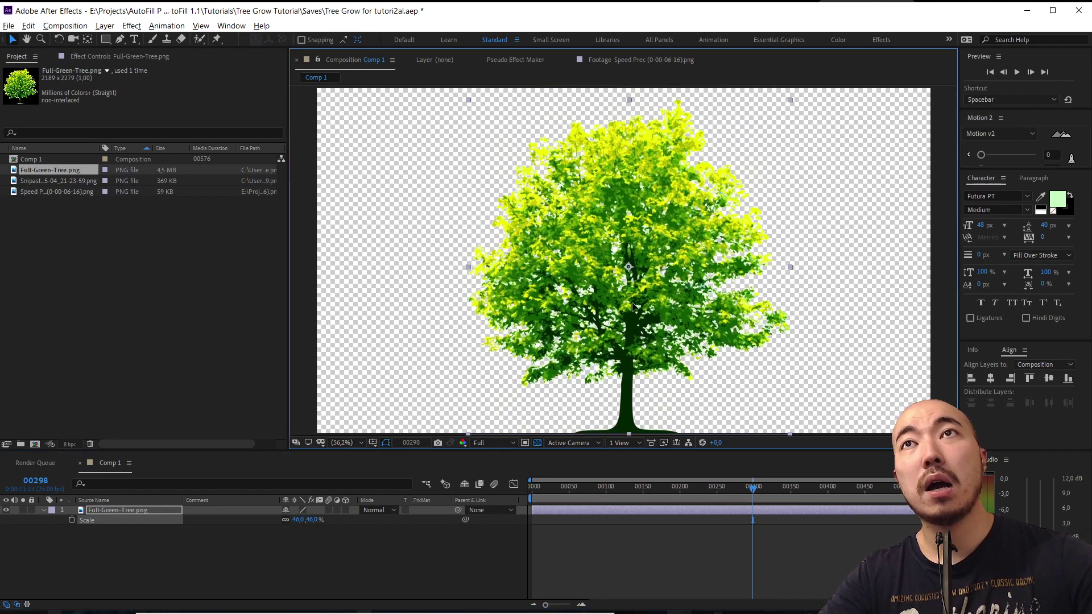
Apply the Plugin Everything AutoFill effect to the Full-Green-Tree.png layer from the Effect Controls menu
{"action": "left_click", "coordinate": [128, 57]}
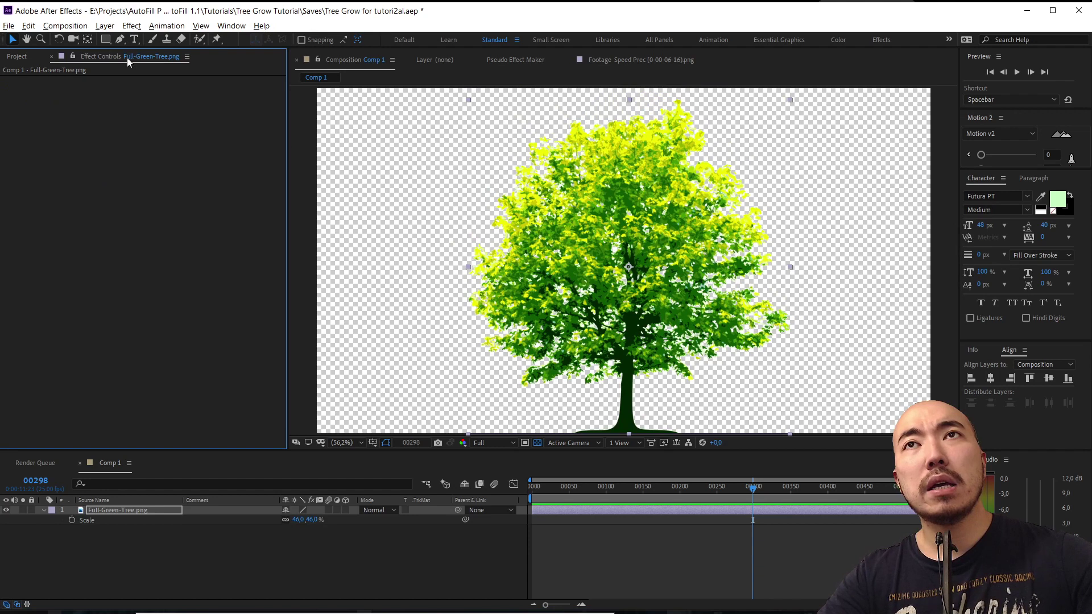
{"action": "key", "text": "ctrl+space"}
{"action": "key", "text": "Escape"}
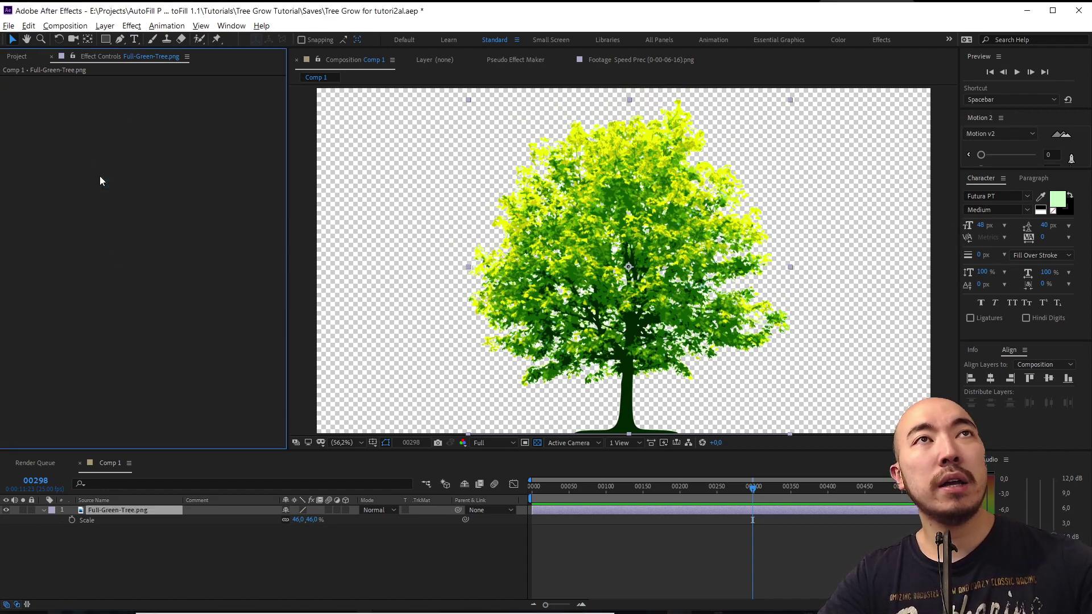
{"action": "right_click", "coordinate": [98, 170]}
{"action": "mouse_move", "coordinate": [171, 515]}
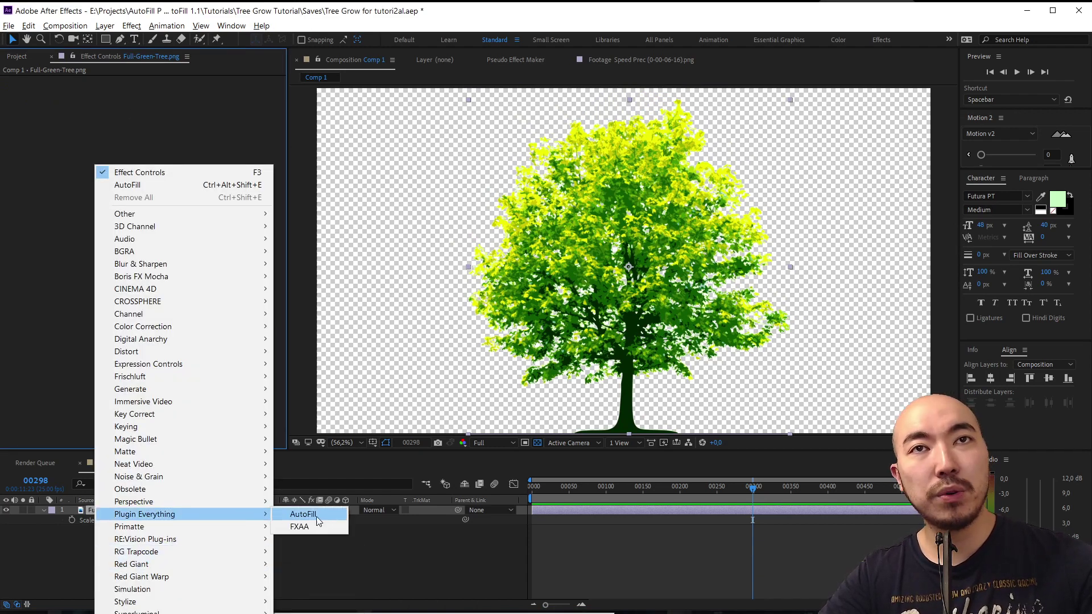
{"action": "left_click", "coordinate": [314, 518]}
{"action": "left_click", "coordinate": [373, 525]}
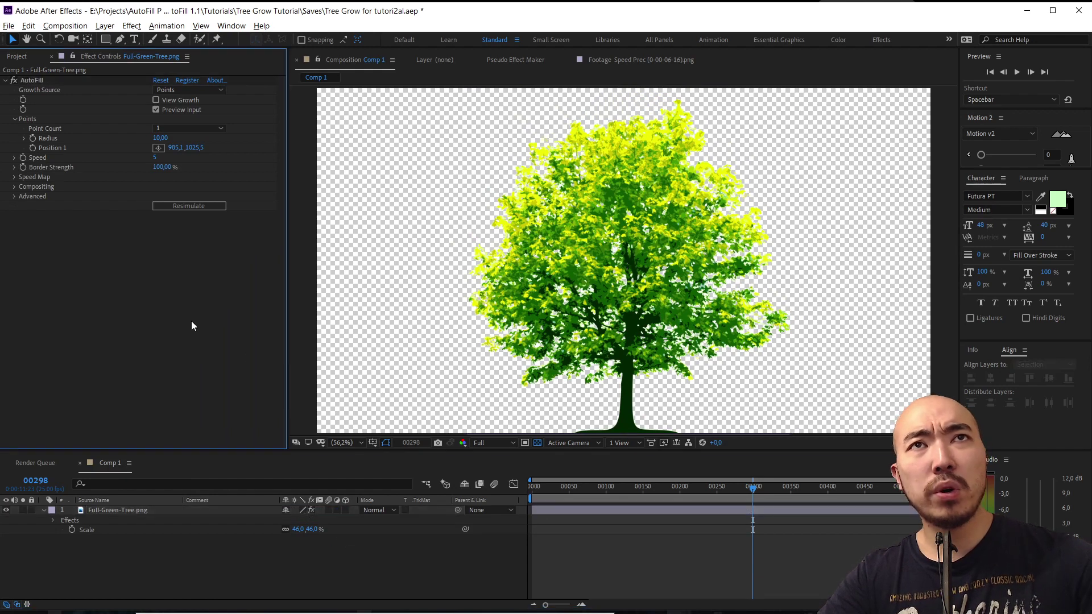
{"action": "key", "text": "ctrl+space"}
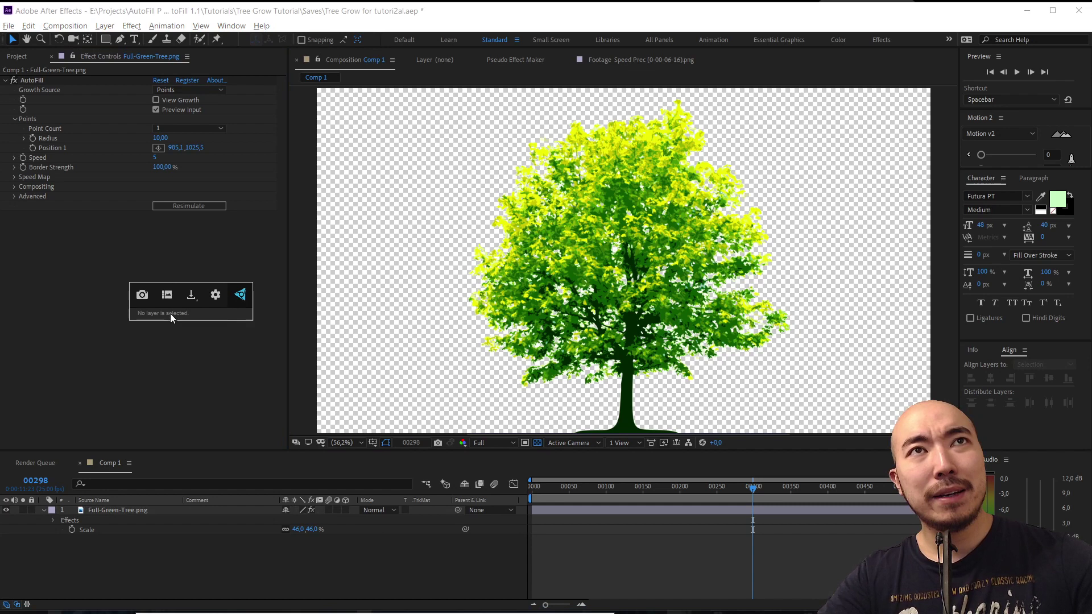
Dismiss the FX Console quick search and toggle the transparency grid to view the tree over black
{"action": "left_click", "coordinate": [179, 348]}
{"action": "key", "text": "ctrl+space"}
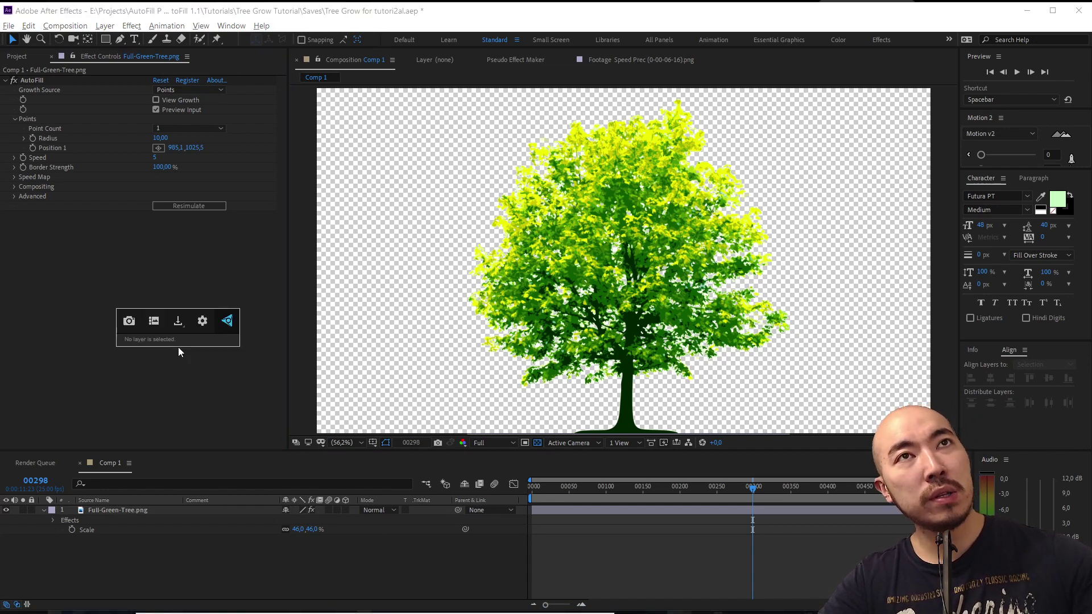
{"action": "left_click", "coordinate": [183, 395]}
{"action": "left_click", "coordinate": [137, 514]}
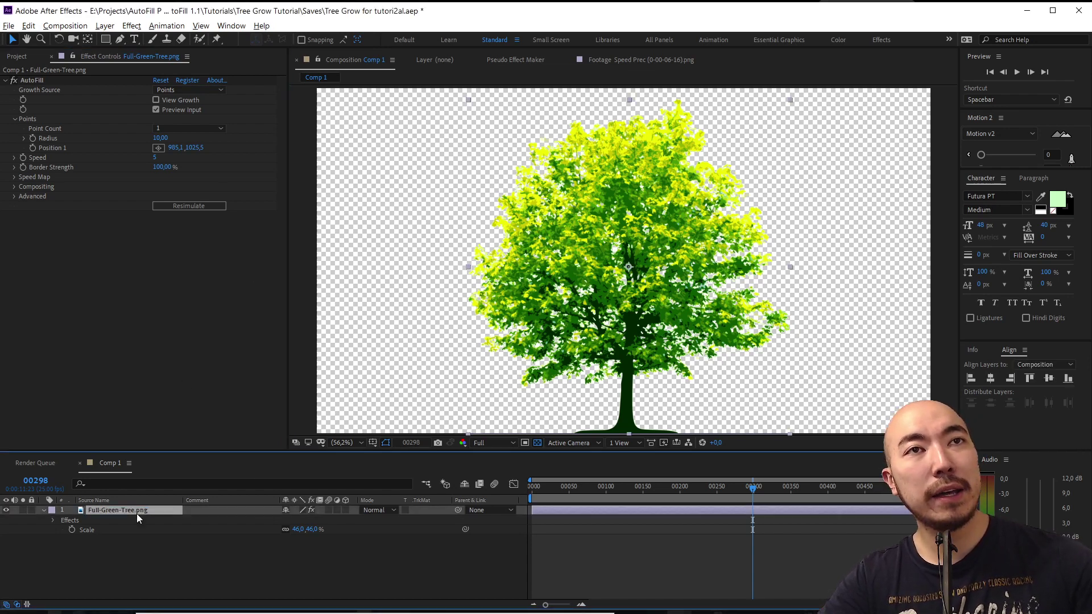
{"action": "key", "text": "ctrl+space"}
{"action": "type", "text": "au"}
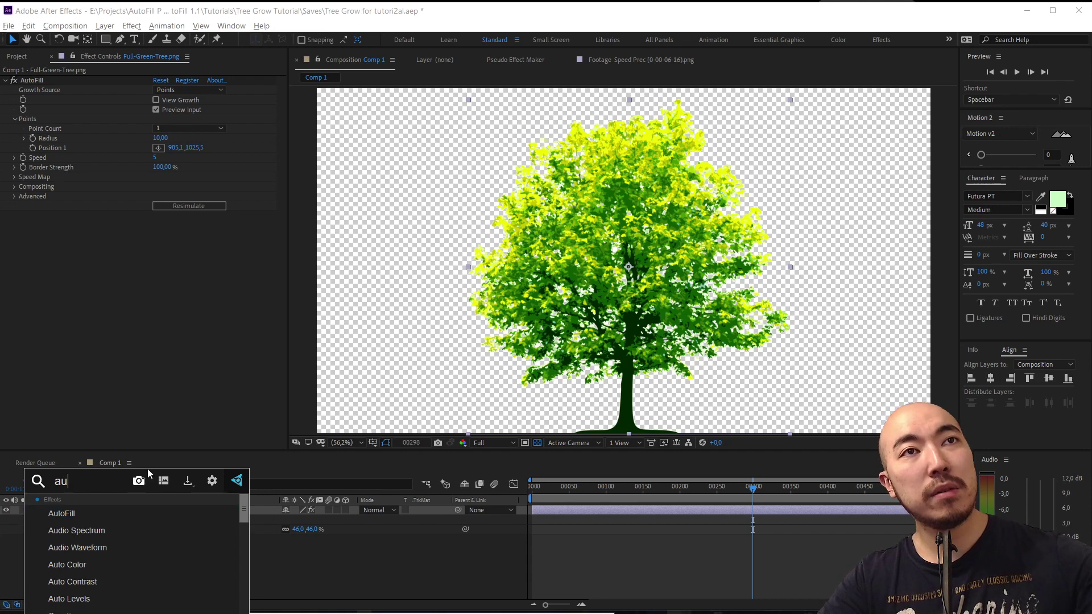
{"action": "left_click", "coordinate": [181, 344]}
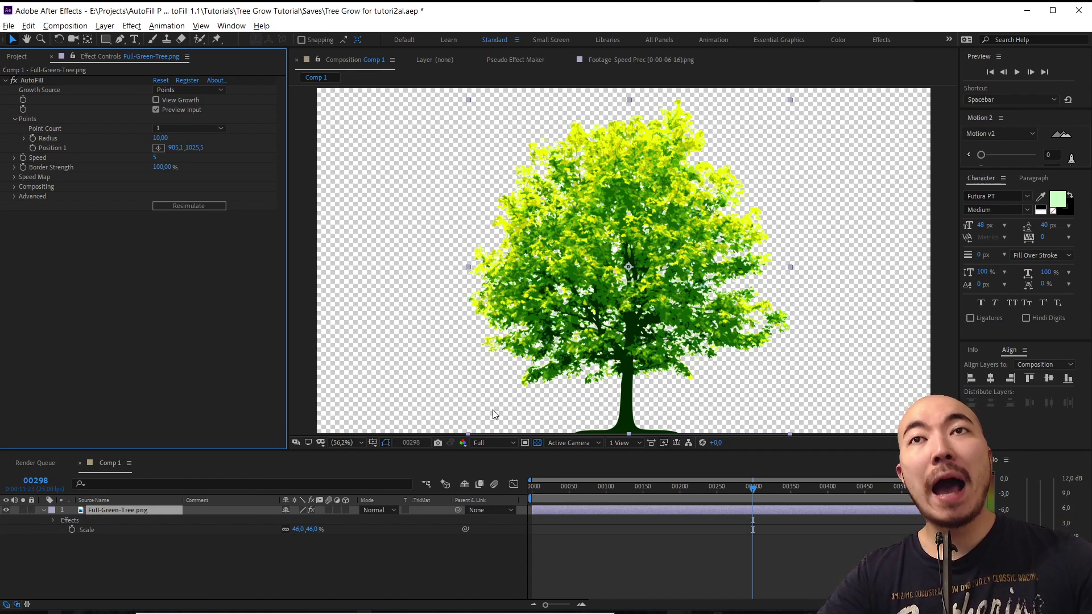
{"action": "left_click", "coordinate": [536, 443]}
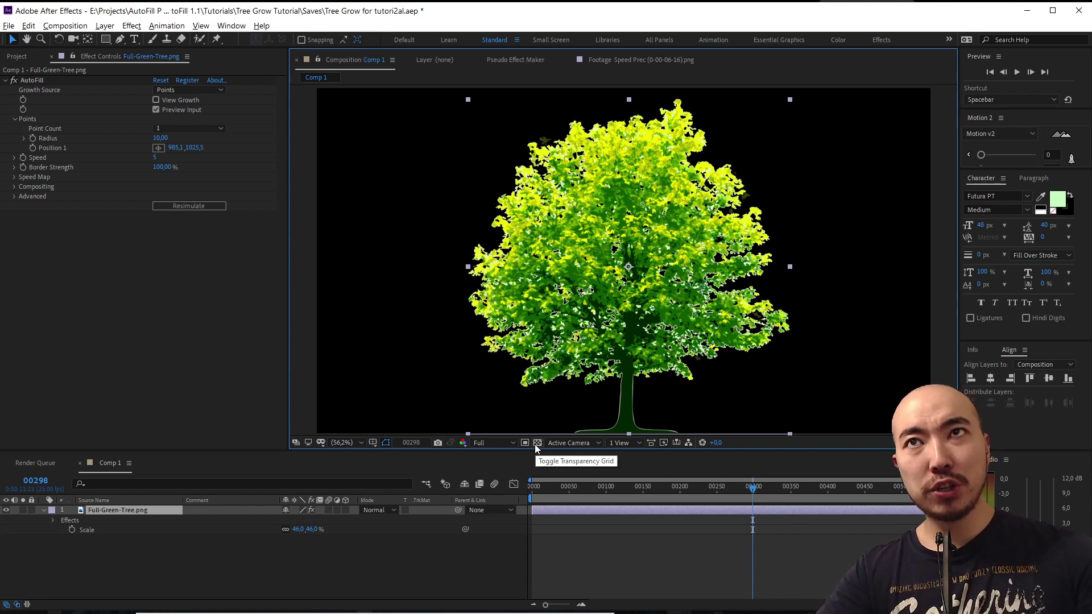
{"action": "left_click", "coordinate": [537, 443]}
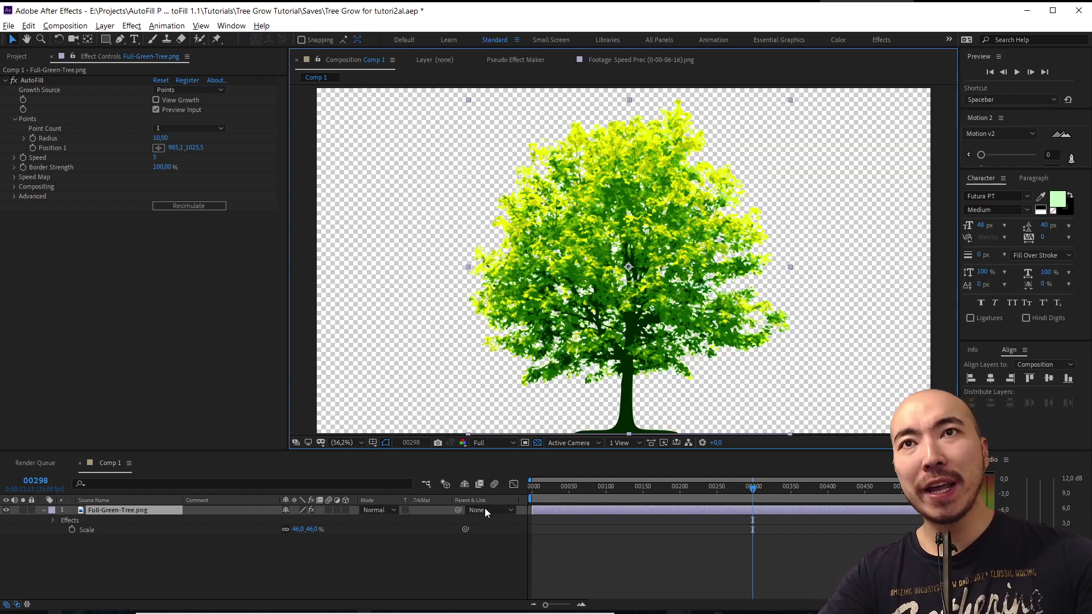
Switch the viewer to black and move AutoFill's growth point to the trunk base at the first frame
{"action": "left_click", "coordinate": [537, 444]}
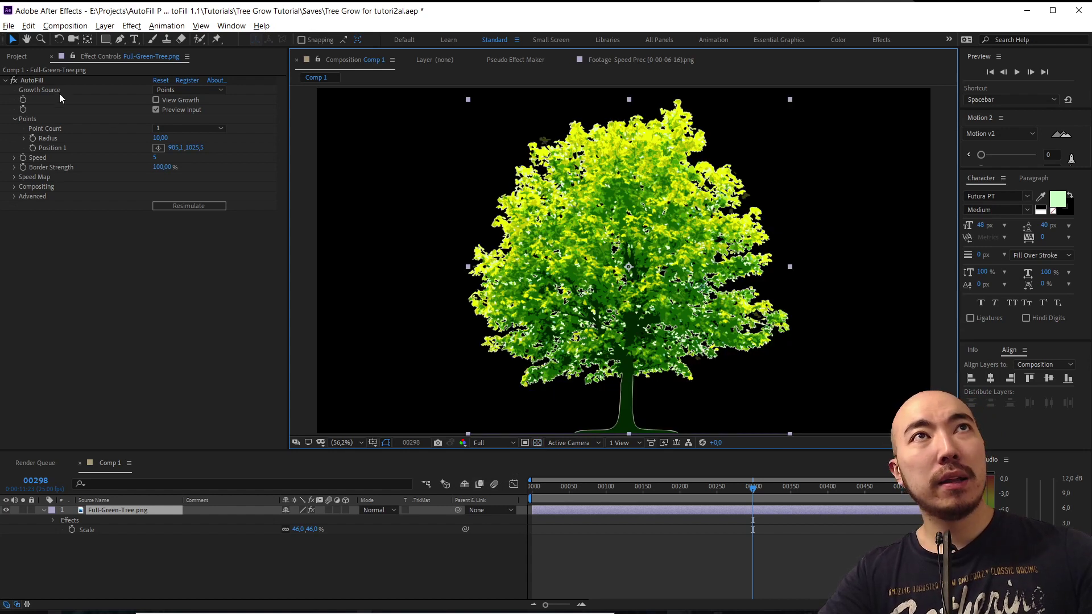
{"action": "left_click", "coordinate": [34, 81]}
{"action": "key", "text": "Home"}
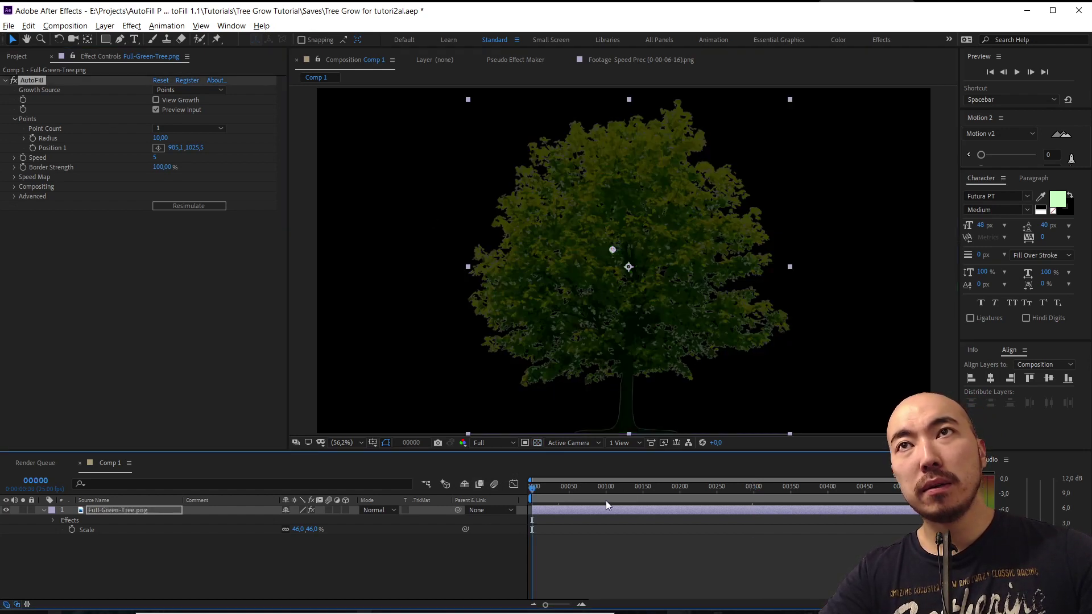
{"action": "left_click_drag", "start_coordinate": [614, 247], "coordinate": [635, 415]}
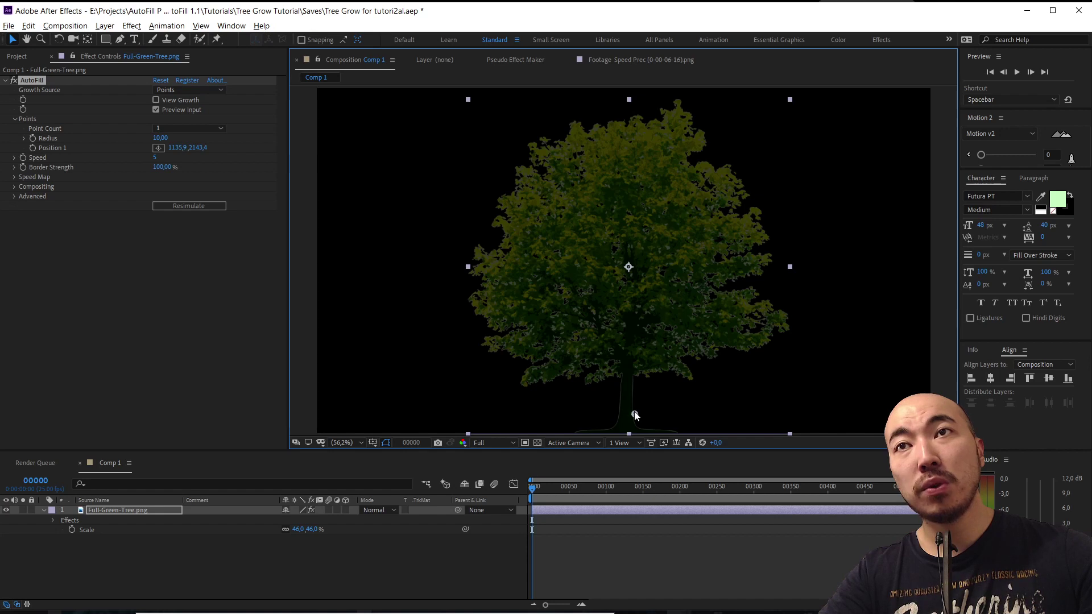
Preview the tree growth up to frame 82 and view the comp at 100%
{"action": "key", "text": "space"}
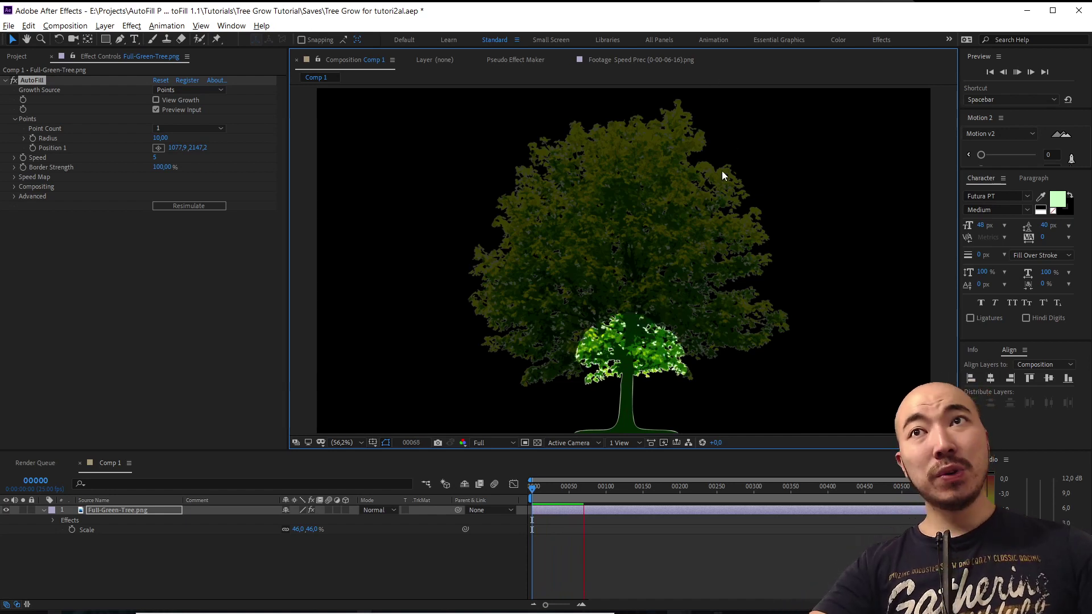
{"action": "key", "text": "space"}
{"action": "key", "text": "/"}
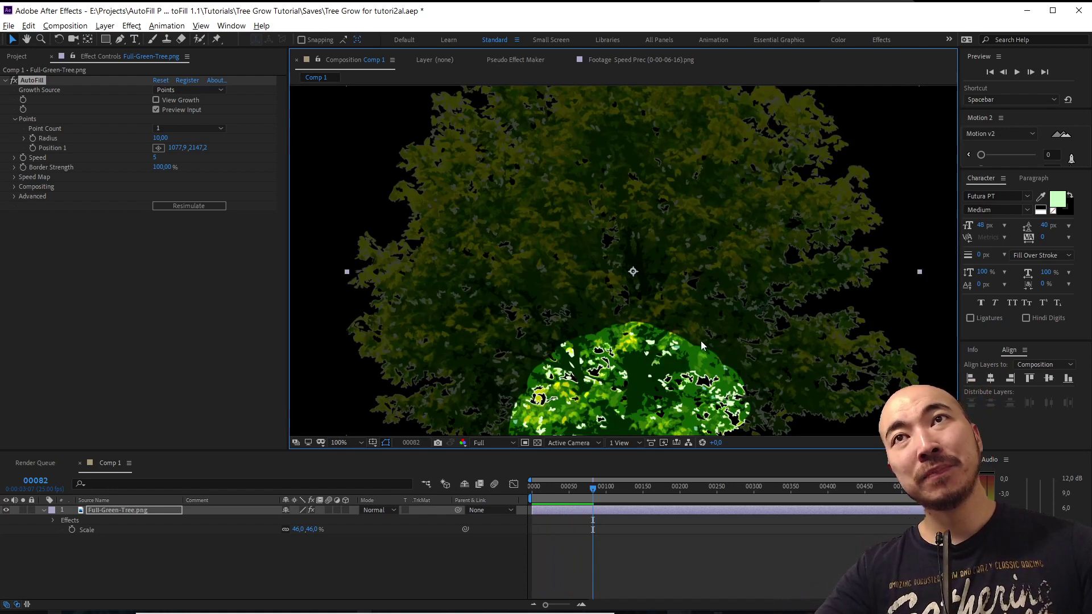
{"action": "scroll", "coordinate": [700, 340], "scroll_direction": "down", "scroll_amount": 3}
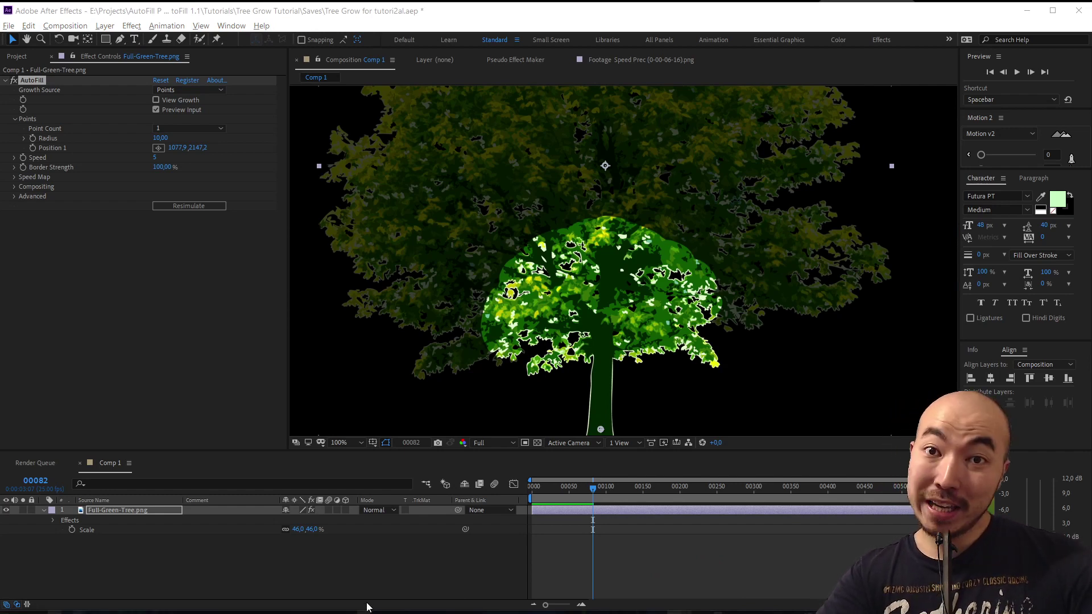
Expand Speed Map, enable View Speed Map and turn off Preview Input to see the pure map
{"action": "left_click", "coordinate": [142, 250]}
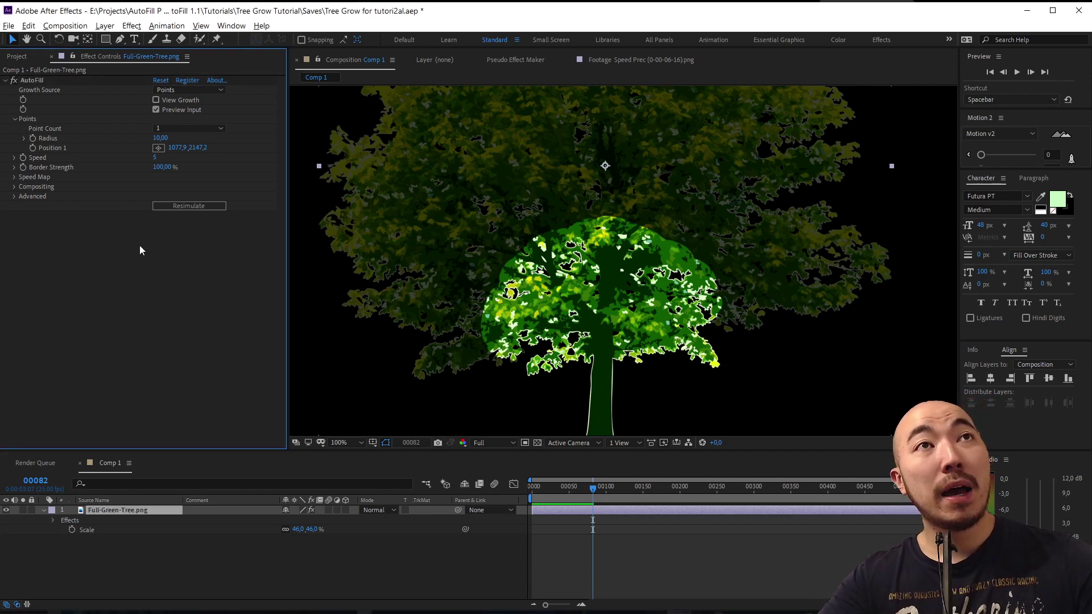
{"action": "left_click", "coordinate": [14, 176]}
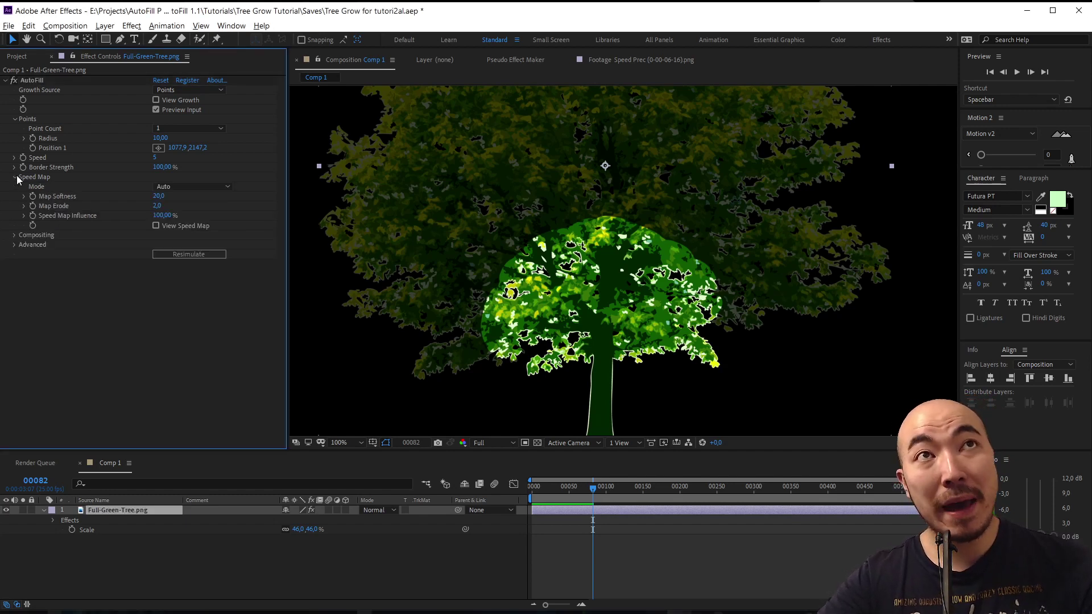
{"action": "left_click", "coordinate": [154, 226]}
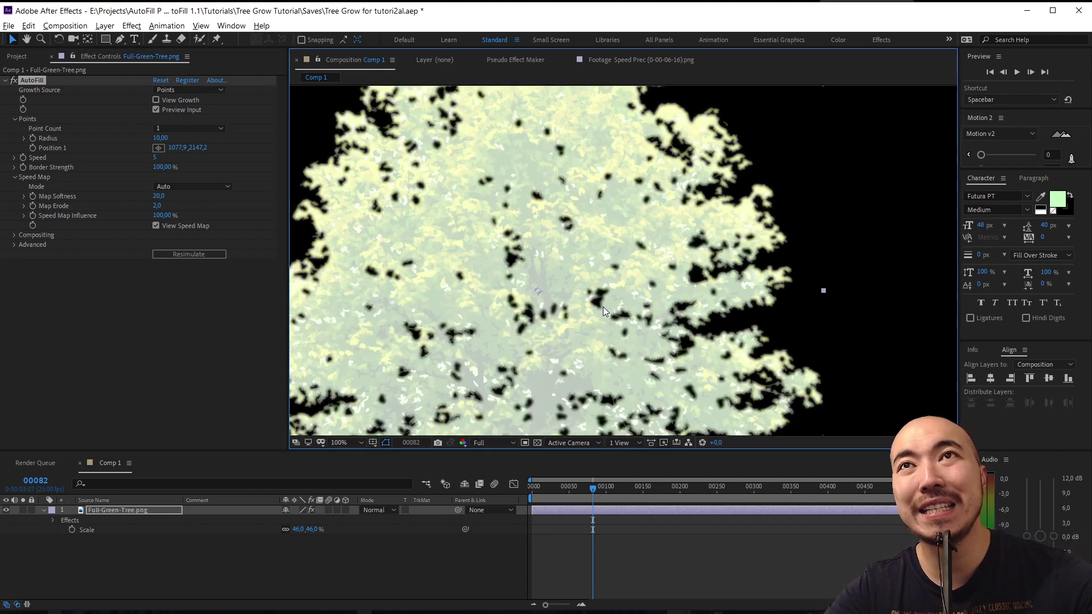
{"action": "left_click", "coordinate": [156, 110]}
{"action": "key", "text": "h"}
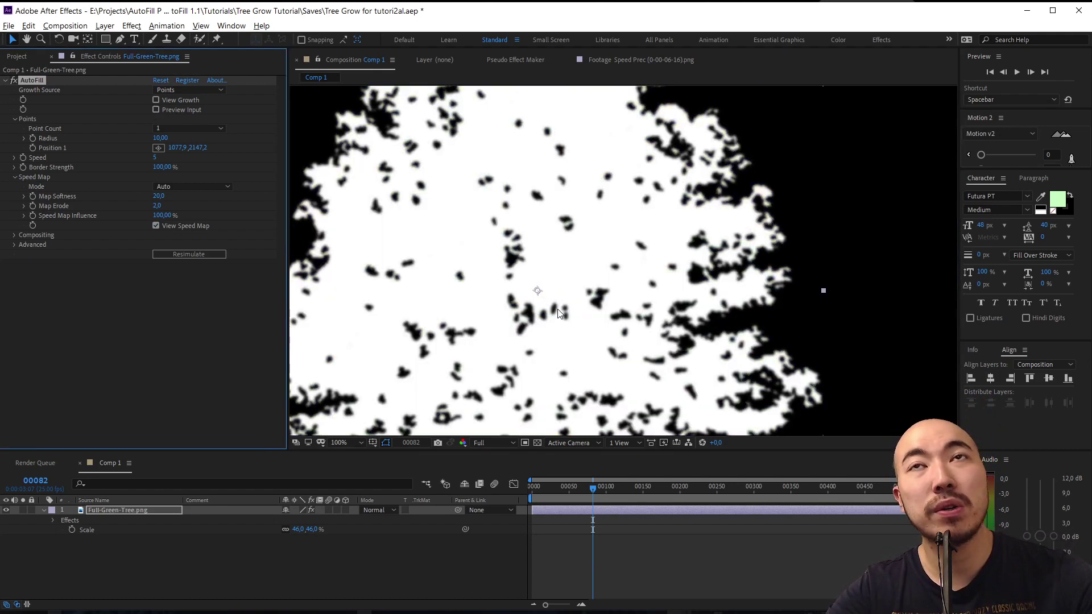
{"action": "left_click_drag", "start_coordinate": [591, 320], "coordinate": [642, 281]}
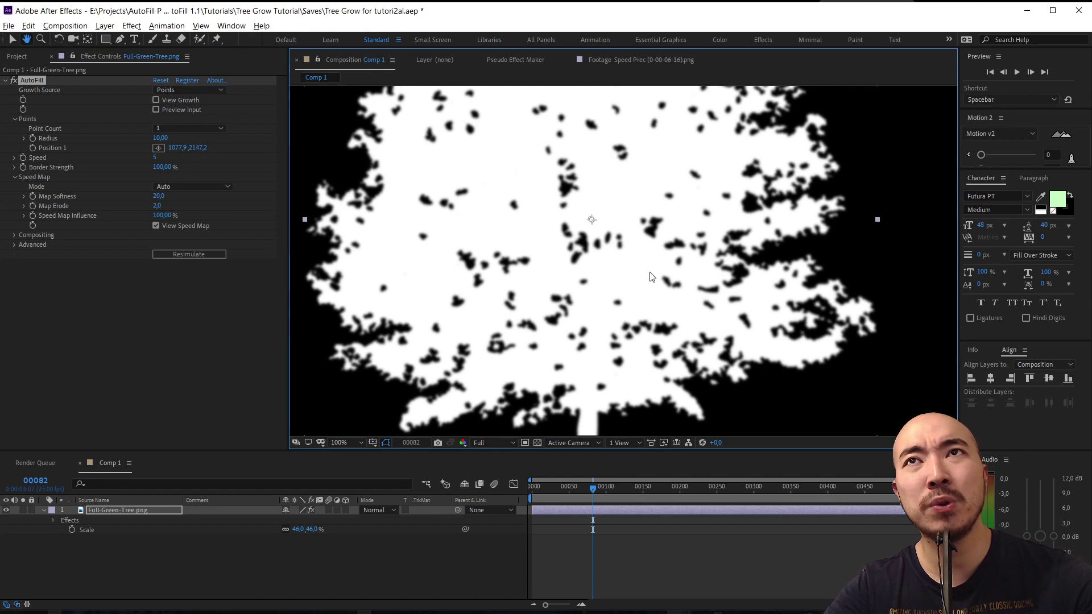
{"action": "key", "text": "v"}
{"action": "key", "text": "comma"}
{"action": "key", "text": "period"}
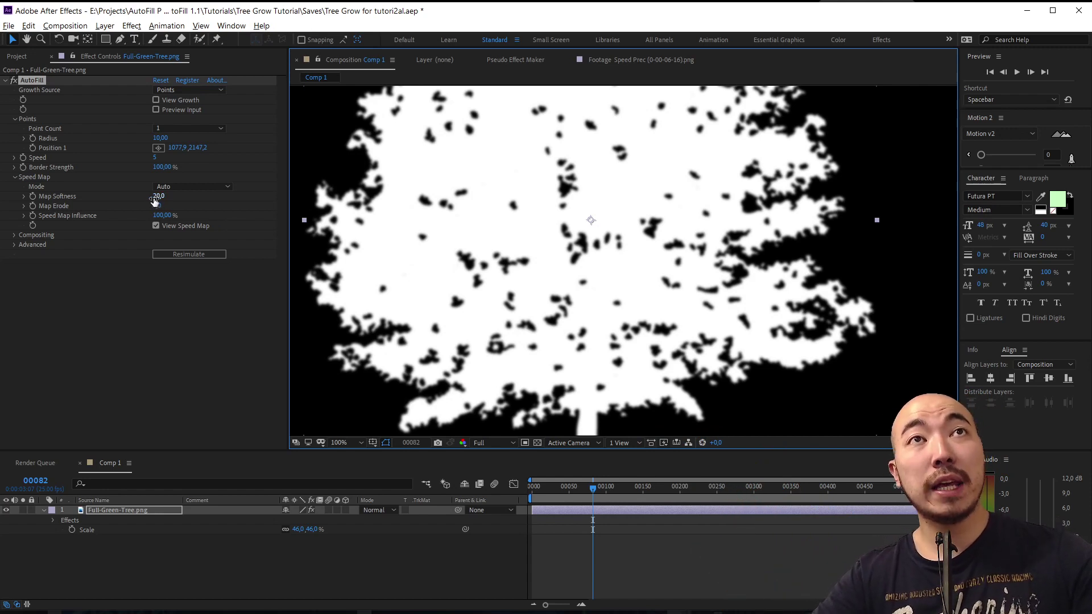
Scrub Map Softness to 31,6 and Map Erode to 7,6 while checking the whole speed map
{"action": "left_click_drag", "start_coordinate": [154, 202], "coordinate": [385, 205]}
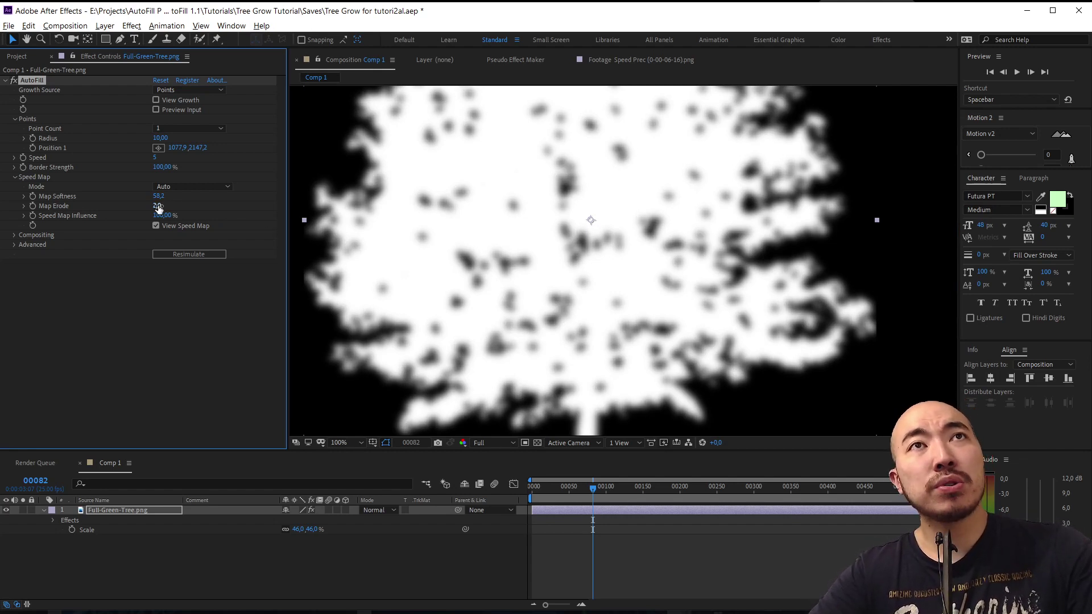
{"action": "left_click_drag", "start_coordinate": [159, 208], "coordinate": [464, 204]}
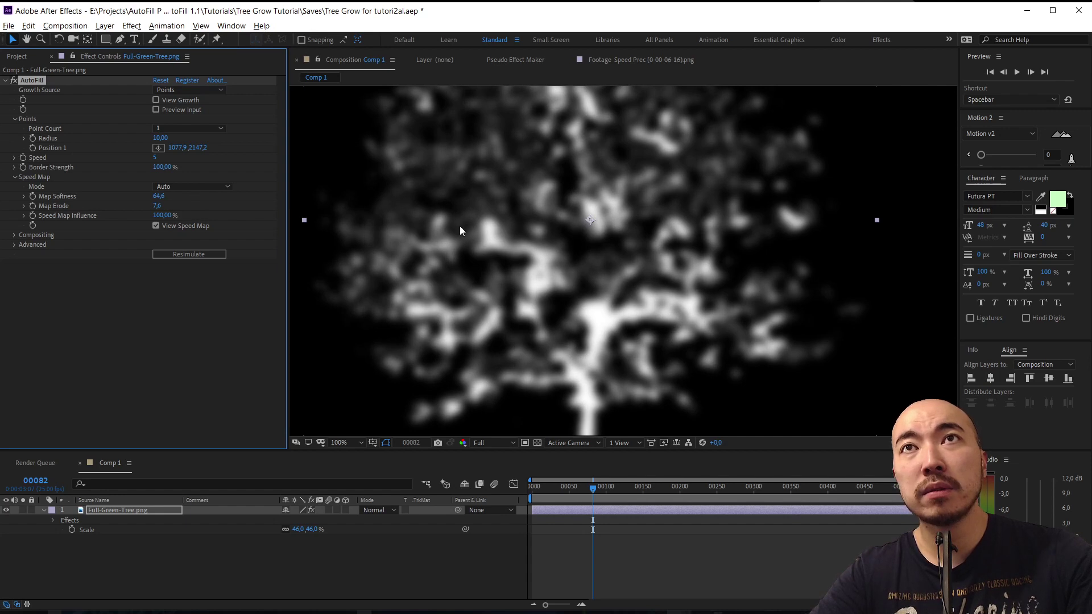
{"action": "left_click_drag", "start_coordinate": [159, 196], "coordinate": [5, 210]}
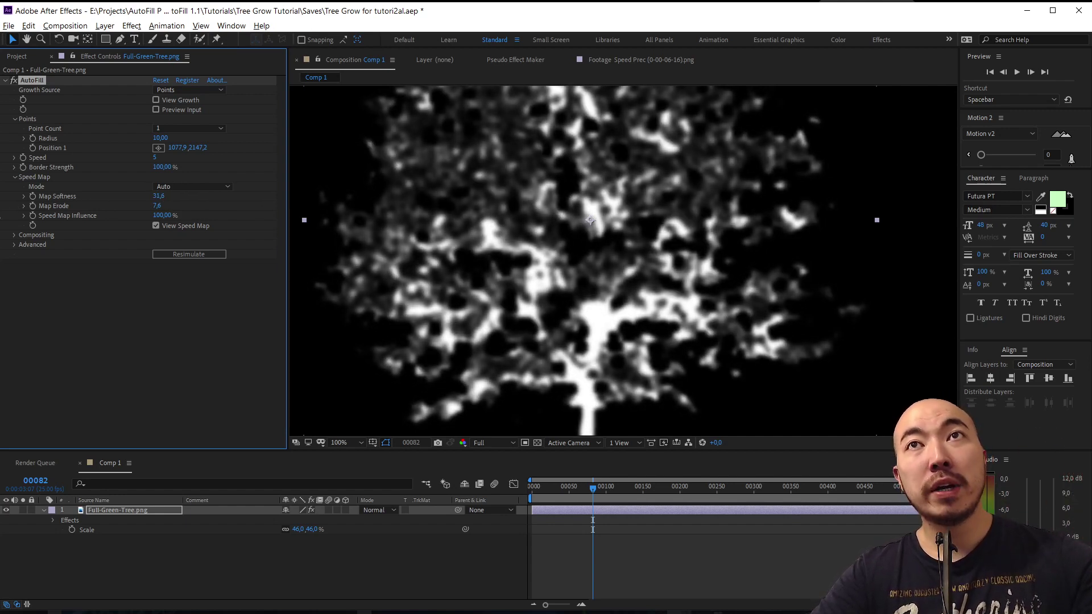
{"action": "key", "text": "h"}
{"action": "left_click_drag", "start_coordinate": [603, 239], "coordinate": [596, 330]}
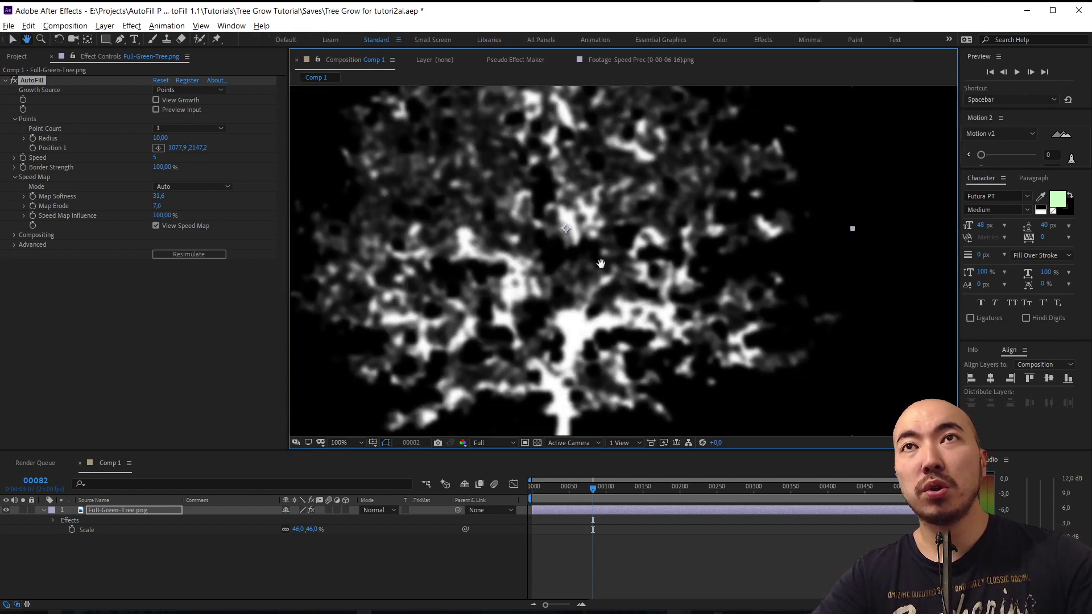
{"action": "left_click_drag", "start_coordinate": [602, 263], "coordinate": [530, 290]}
{"action": "key", "text": "v"}
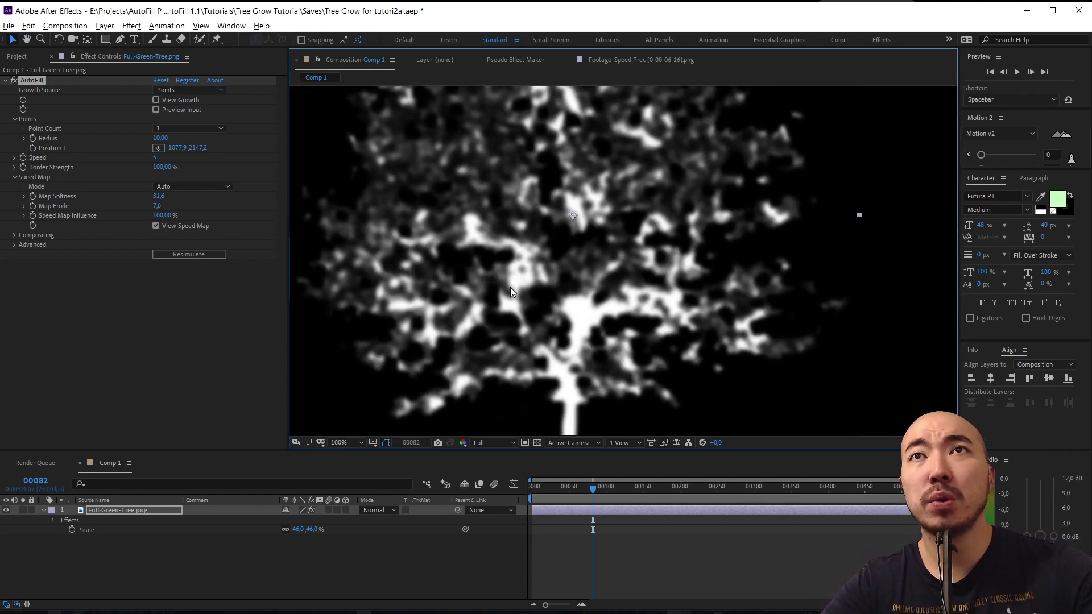
{"action": "scroll", "coordinate": [524, 267], "scroll_direction": "up", "scroll_amount": 2}
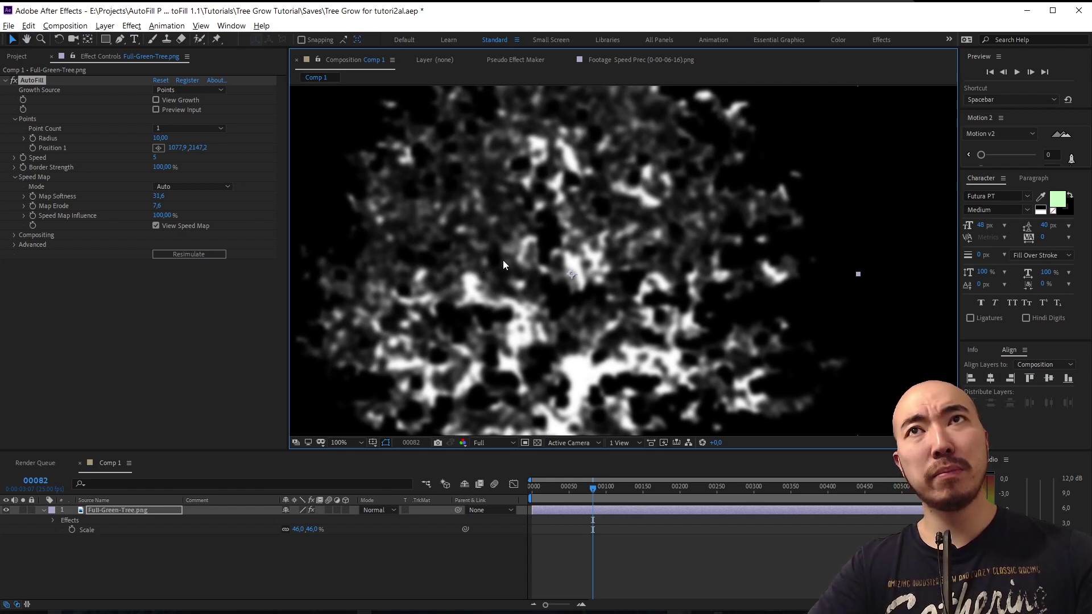
Turn off View Speed Map and replay the tree growth from the first frame to frame 170
{"action": "left_click", "coordinate": [156, 226]}
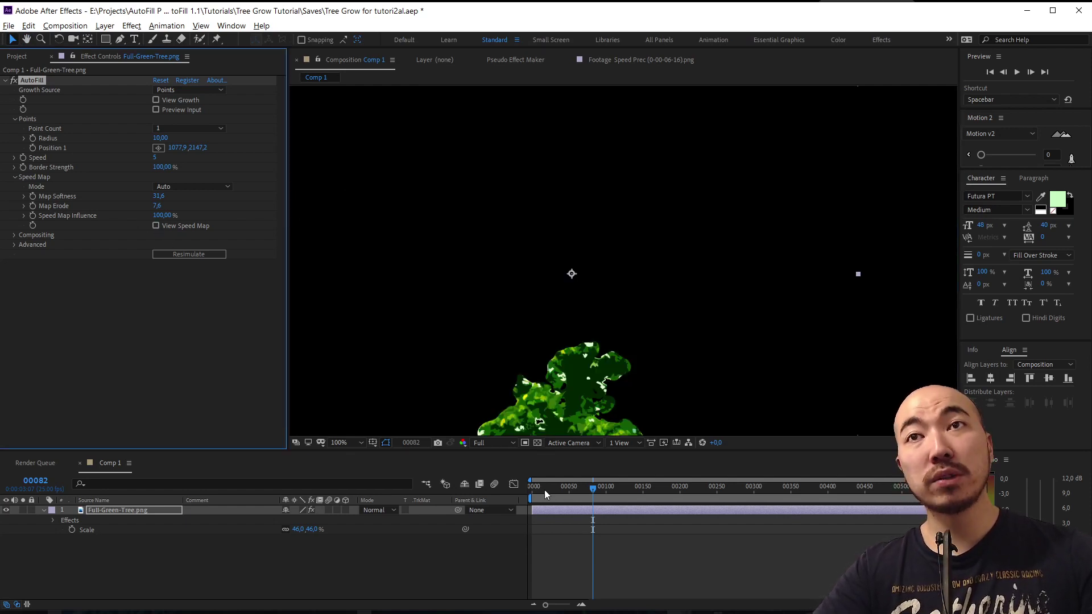
{"action": "left_click", "coordinate": [533, 487]}
{"action": "key", "text": "space"}
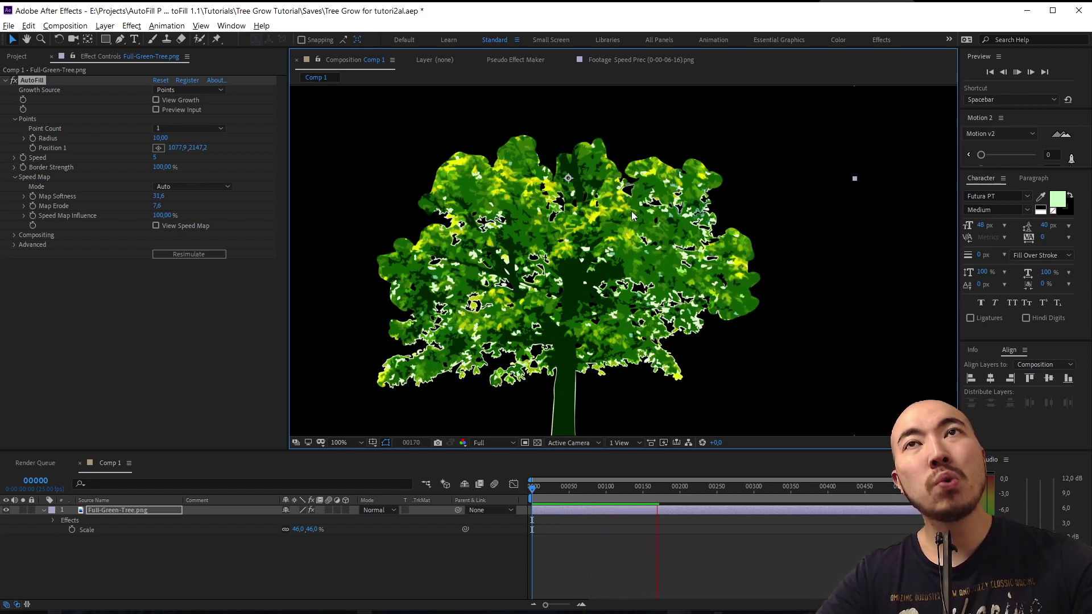
{"action": "key", "text": "space"}
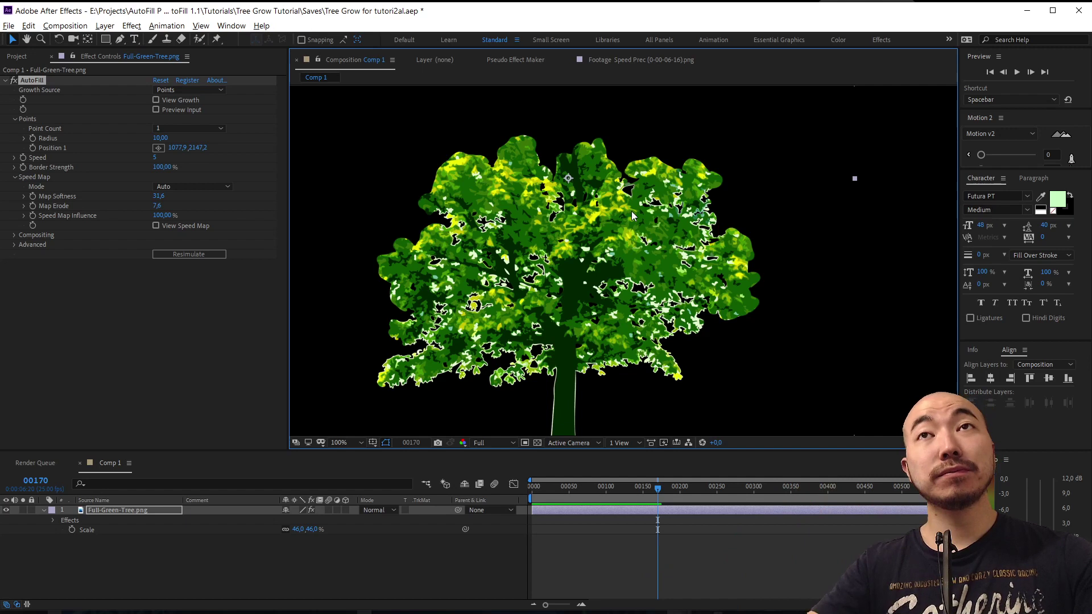
{"action": "key", "text": "ctrl+y"}
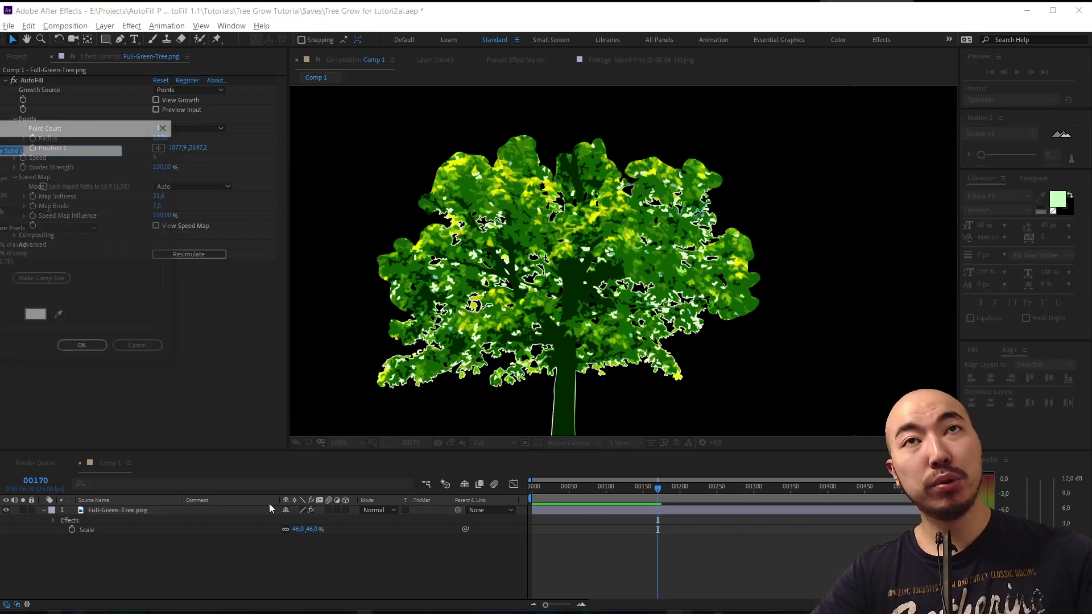
Add a white solid beneath Full-Green-Tree.png and preview the growth over white to frame 206
{"action": "left_click", "coordinate": [71, 347]}
{"action": "left_click_drag", "start_coordinate": [139, 511], "coordinate": [139, 546]}
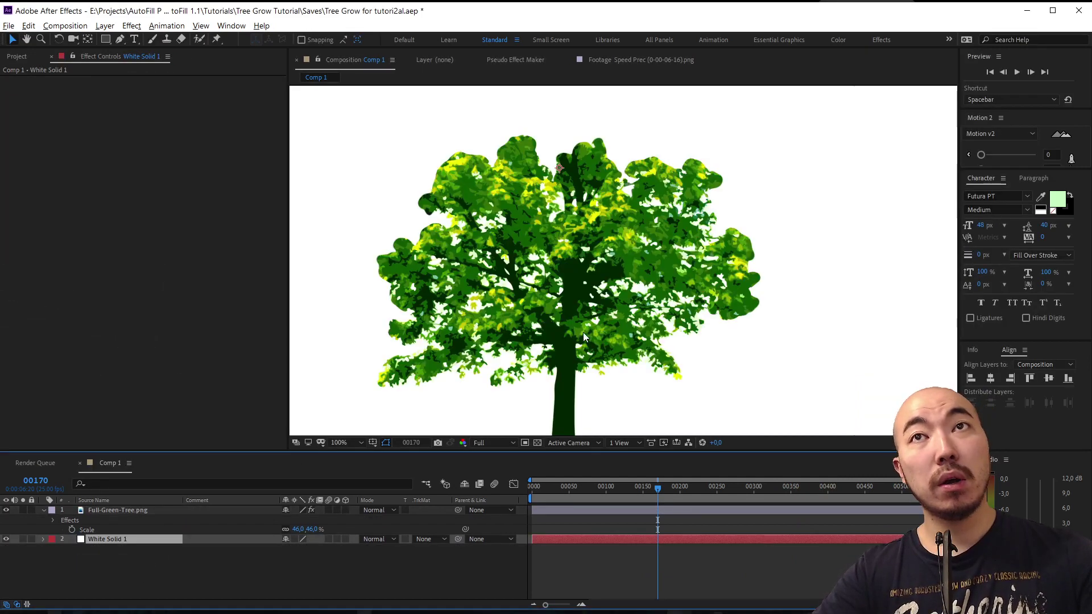
{"action": "scroll", "coordinate": [583, 332], "scroll_direction": "down", "scroll_amount": 2}
{"action": "scroll", "coordinate": [623, 323], "scroll_direction": "up", "scroll_amount": 2}
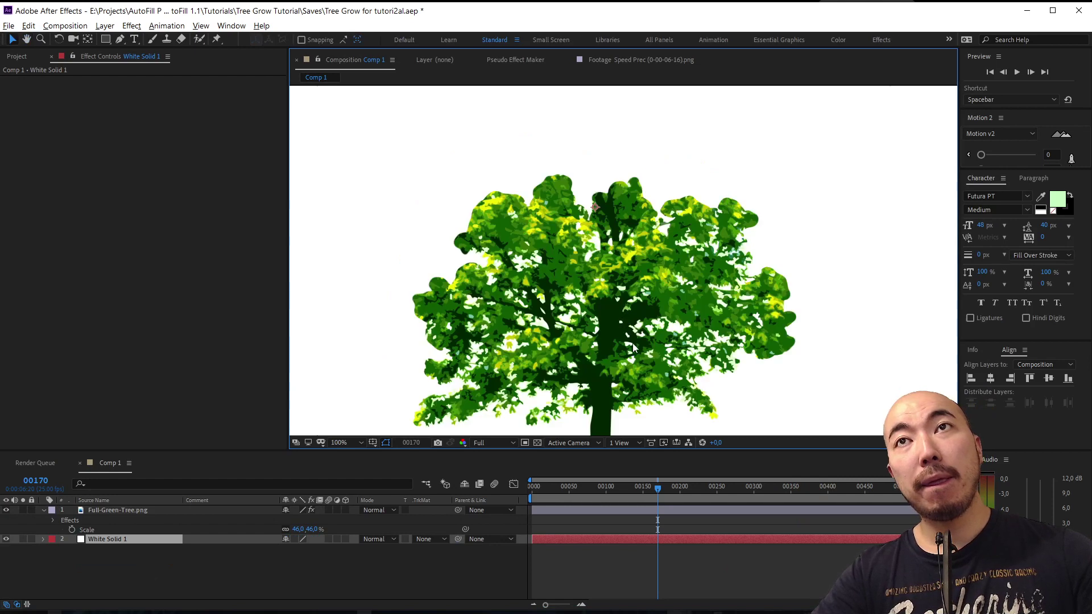
{"action": "left_click", "coordinate": [482, 559]}
{"action": "key", "text": "space"}
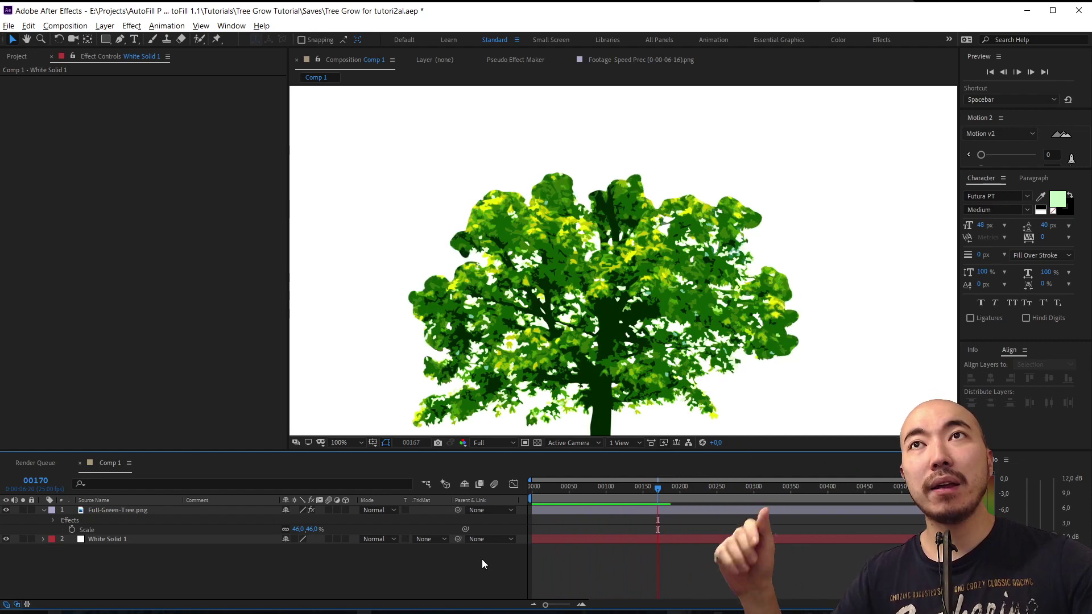
{"action": "key", "text": "space"}
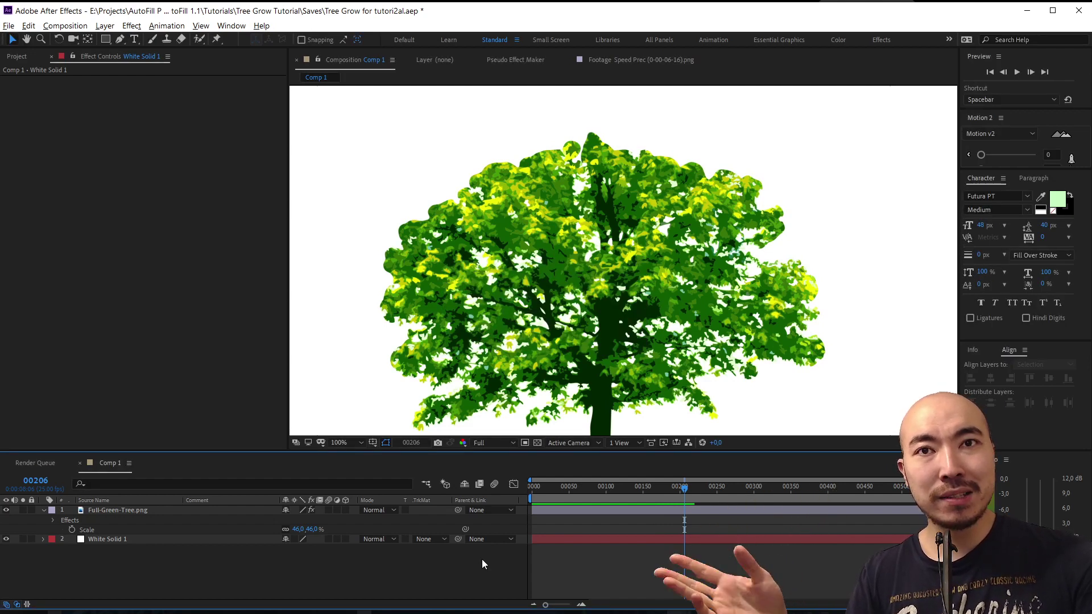
{"action": "key", "text": "alt+Tab"}
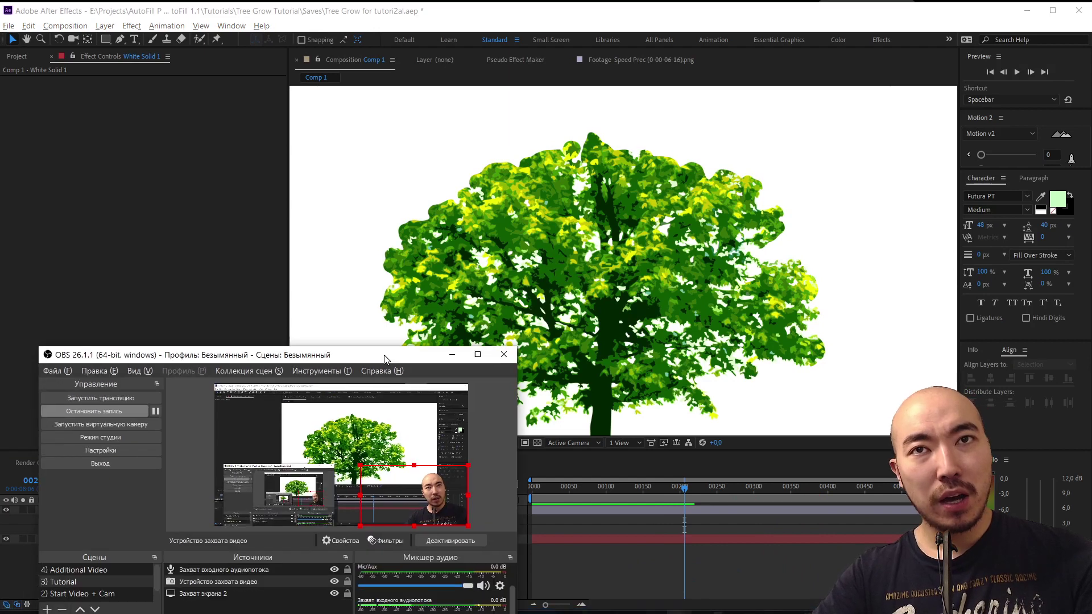
{"action": "left_click_drag", "start_coordinate": [382, 349], "coordinate": [392, 613]}
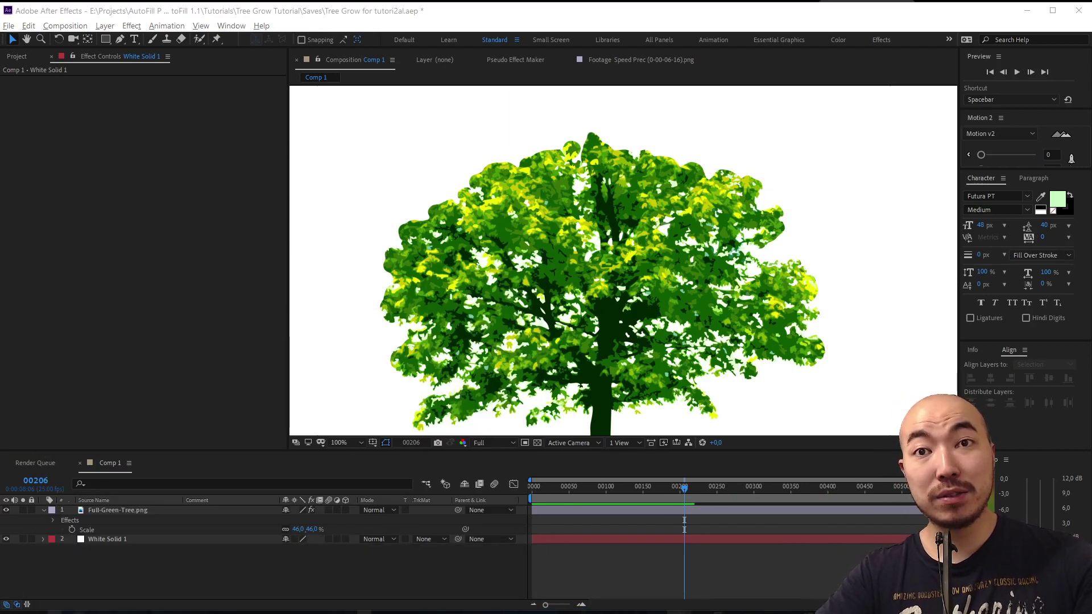